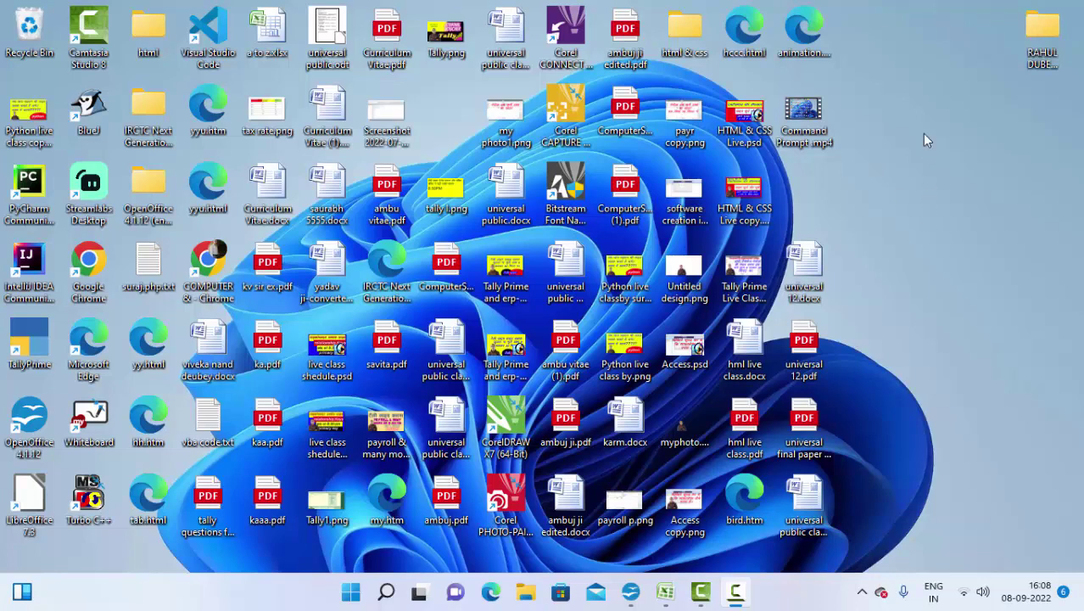
Refresh the desktop icons nine times from the desktop's right-click menu.
right_click(920, 119)
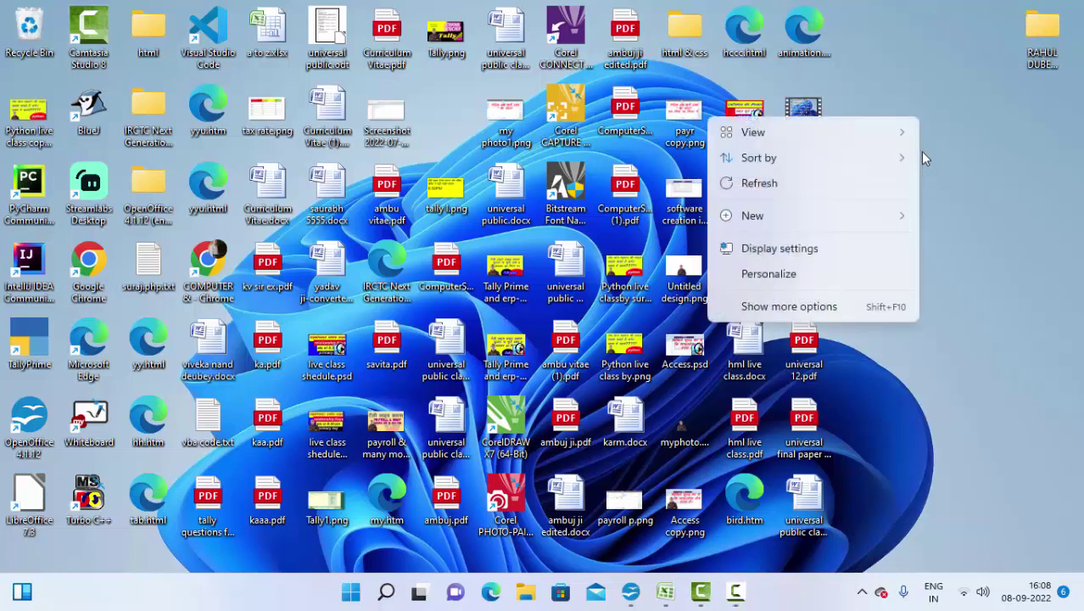
left_click(872, 184)
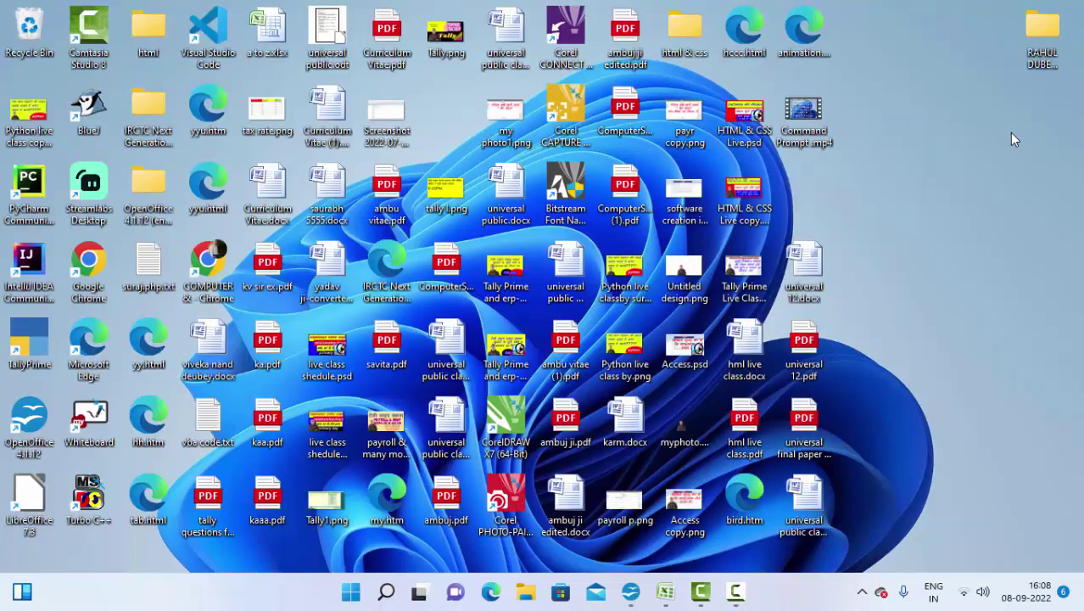
right_click(1009, 132)
left_click(934, 199)
right_click(952, 136)
left_click(919, 199)
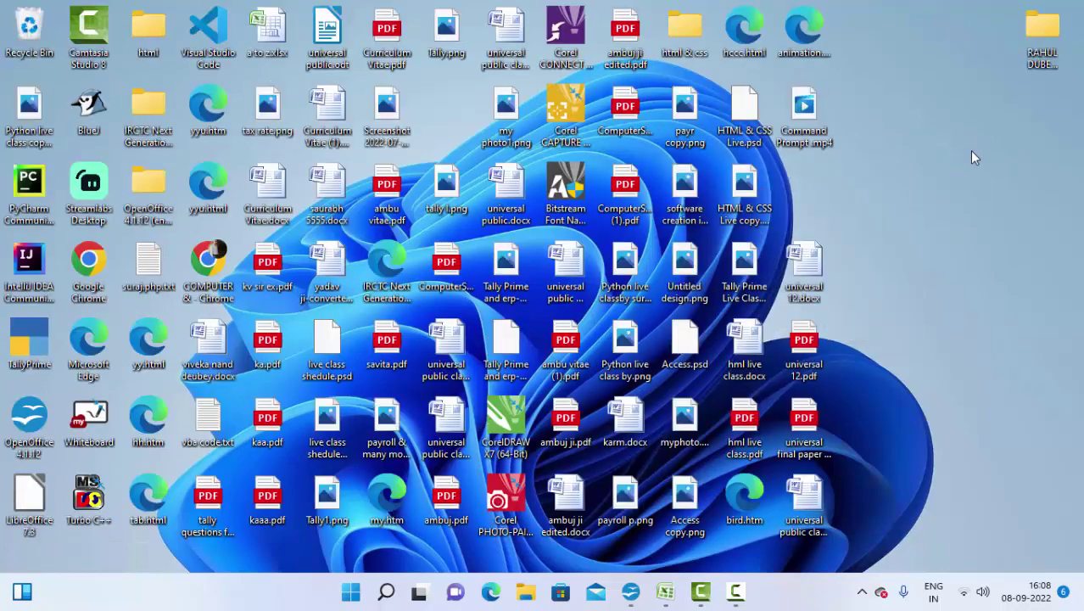
right_click(971, 155)
left_click(914, 205)
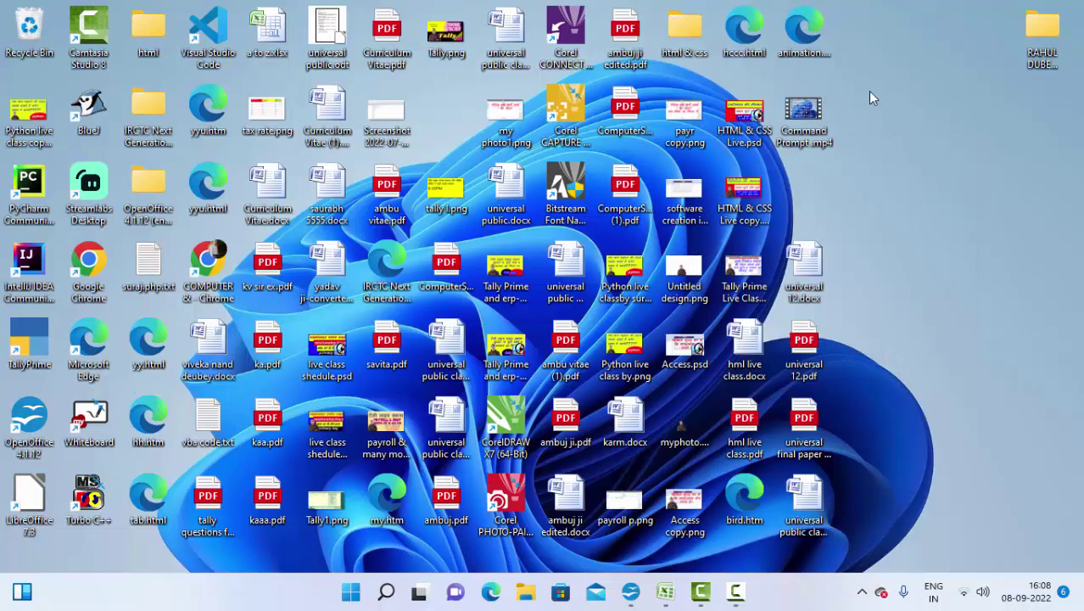
right_click(926, 85)
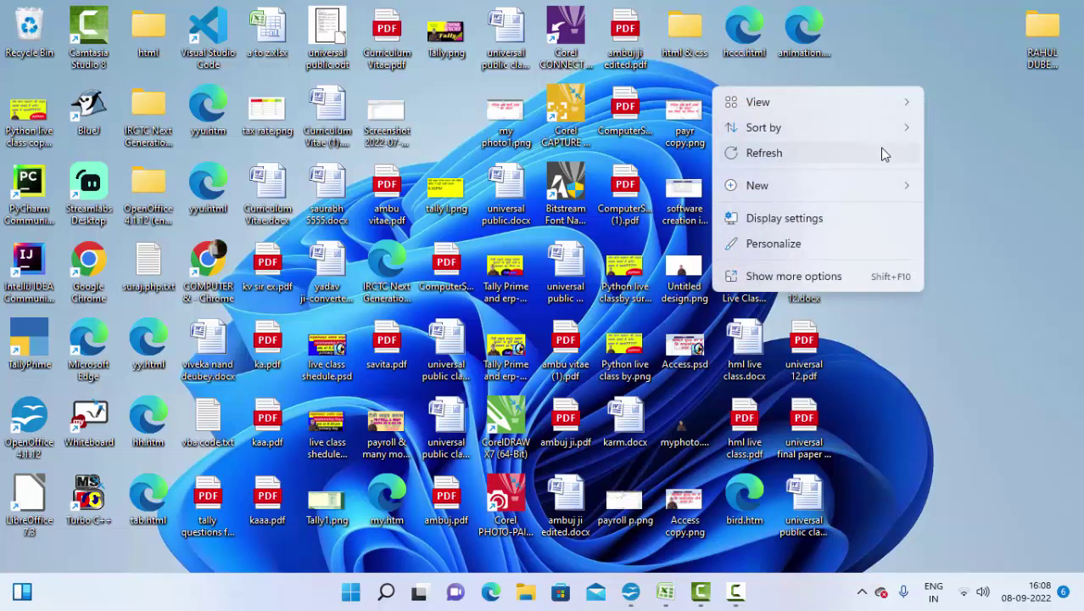
left_click(885, 153)
right_click(944, 133)
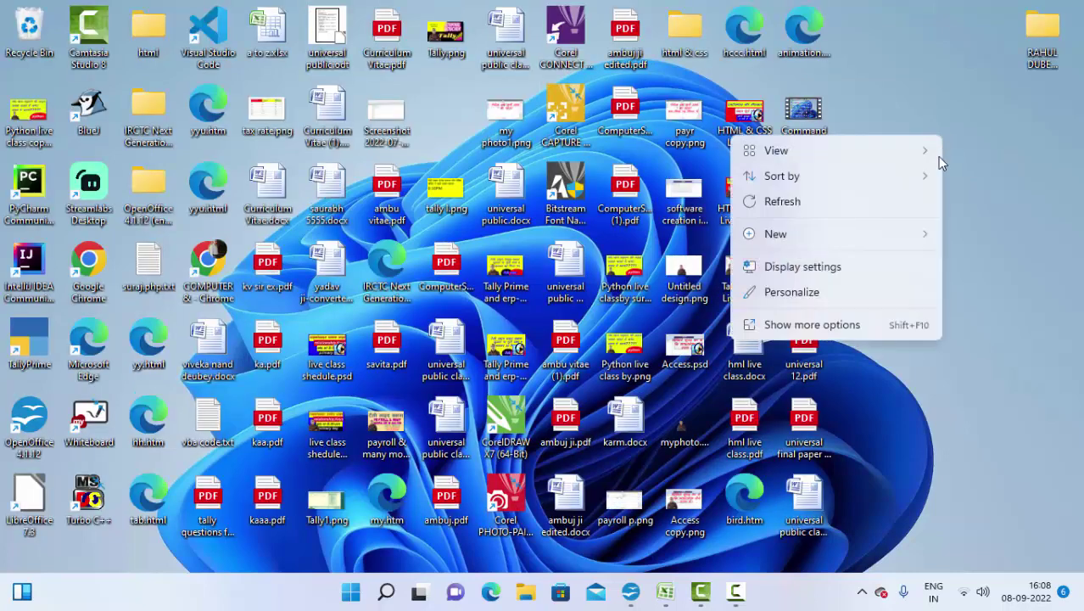
left_click(913, 200)
right_click(947, 106)
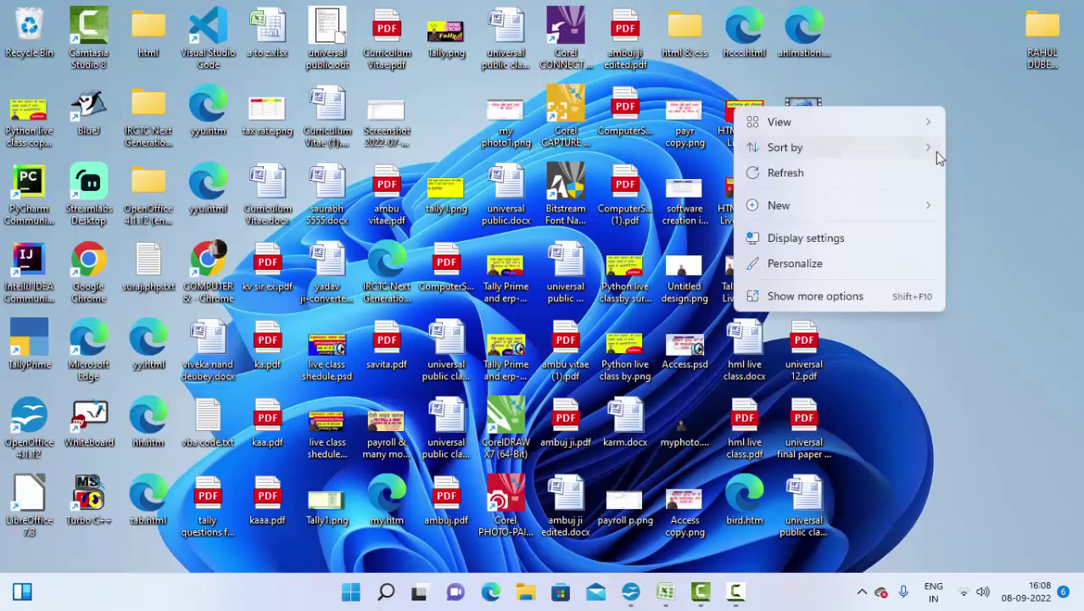
left_click(923, 174)
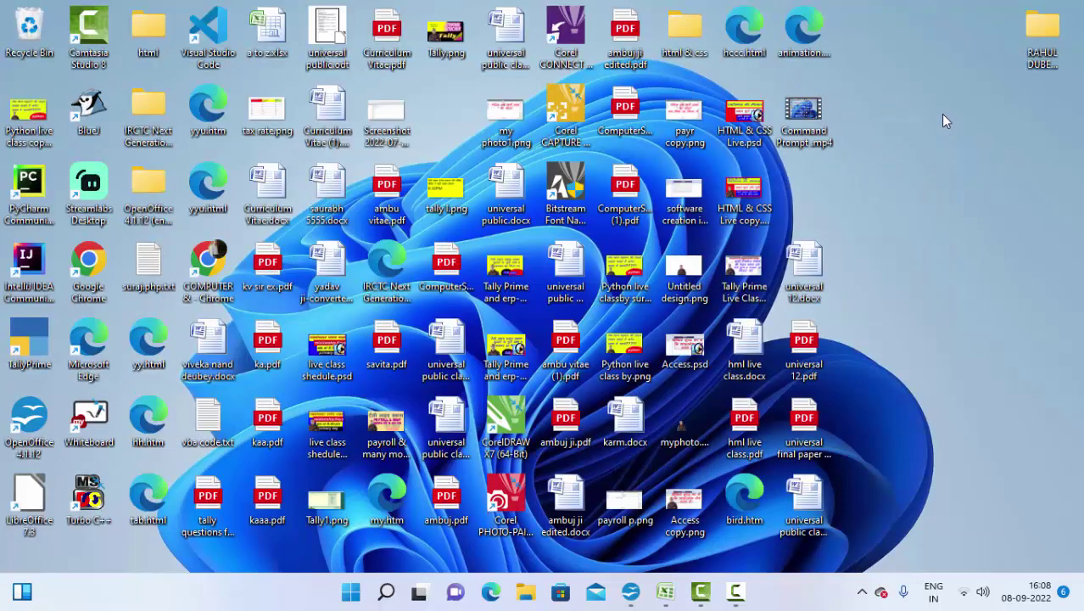
right_click(941, 115)
left_click(892, 182)
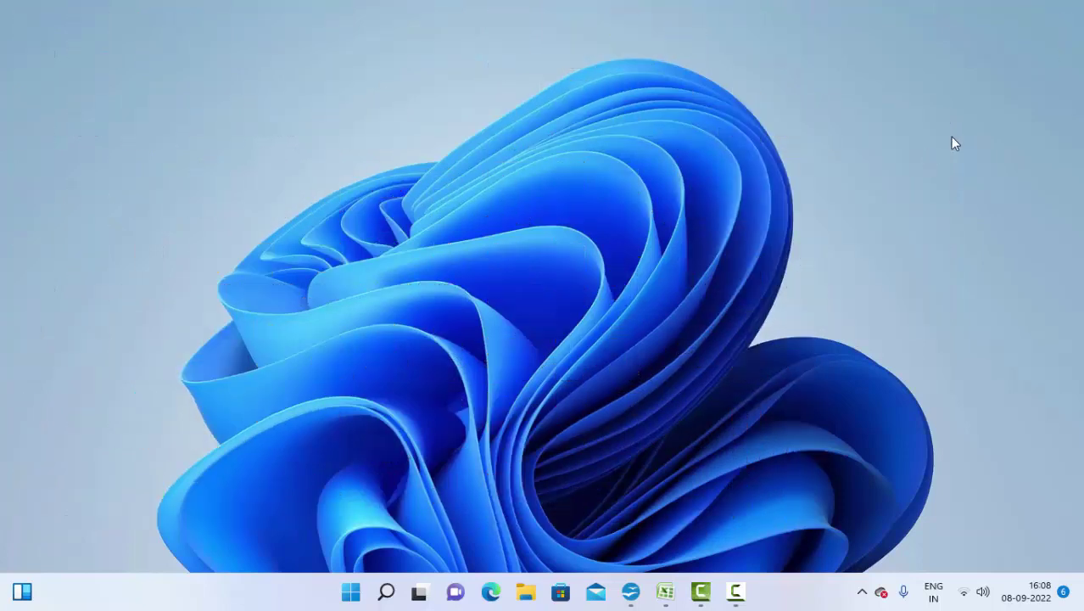
right_click(946, 146)
left_click(896, 200)
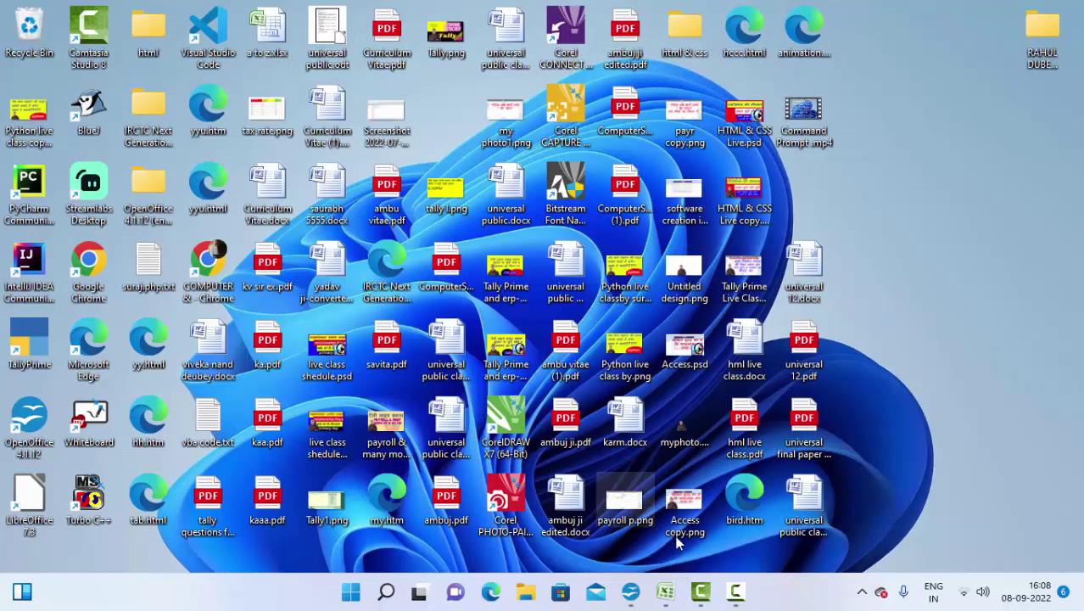
Bring the Book1 Excel workbook to the front and select the header row C2:J2.
left_click(667, 591)
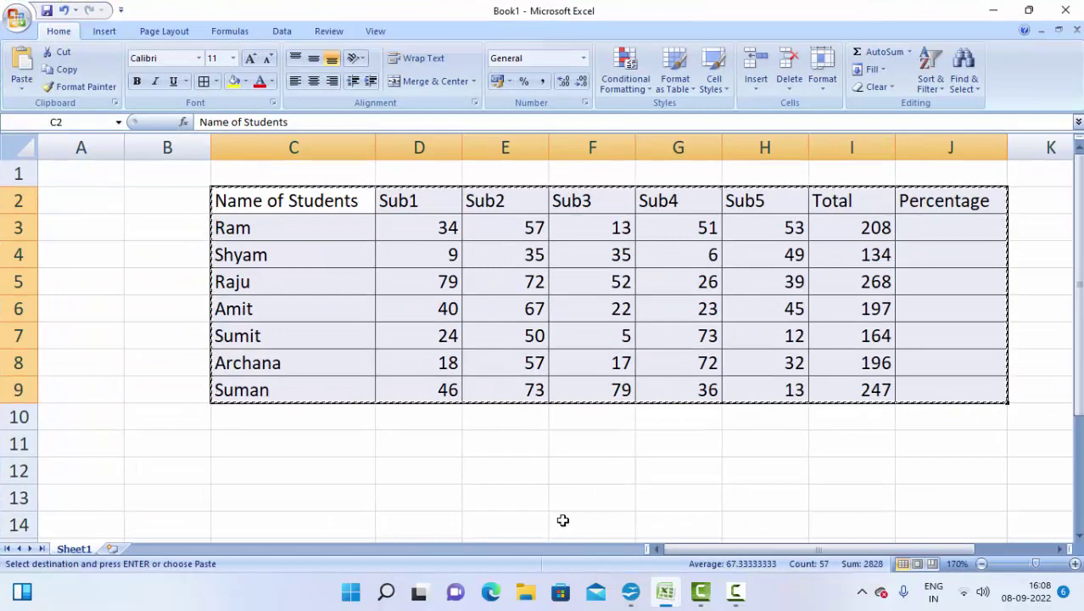
double_click(316, 209)
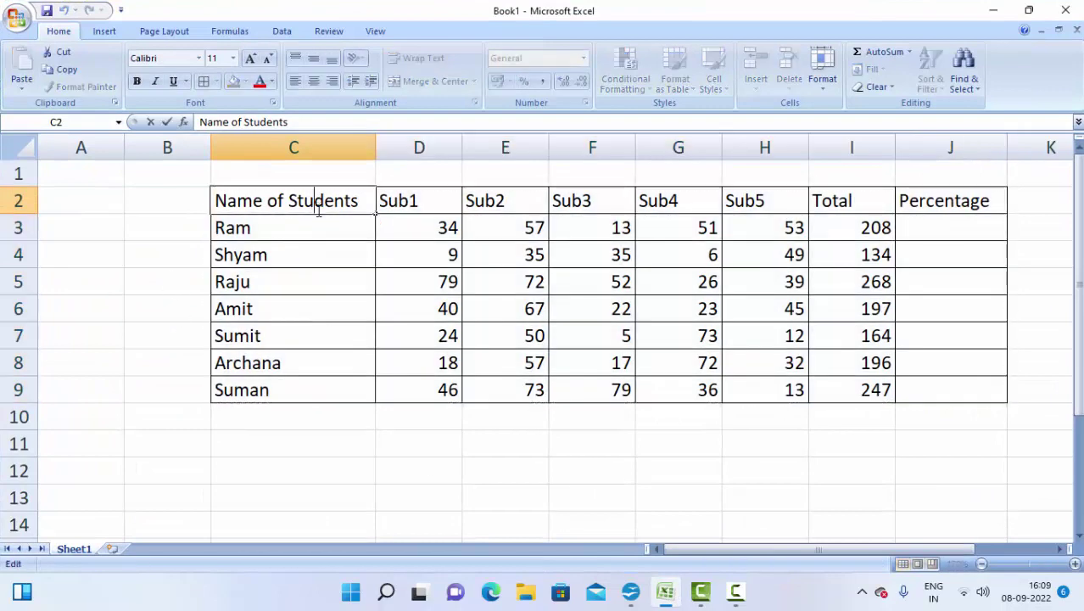
left_click(363, 270)
left_click_drag(255, 201, 933, 201)
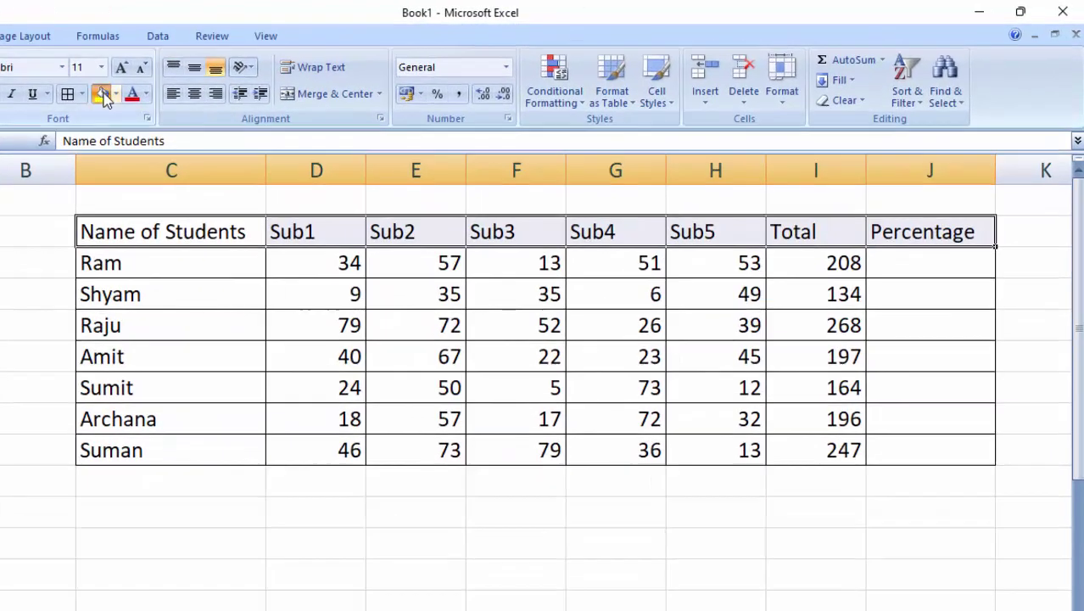
Apply a yellow fill to header row C2:J2, then move to Ram's Percentage cell J3.
left_click(103, 95)
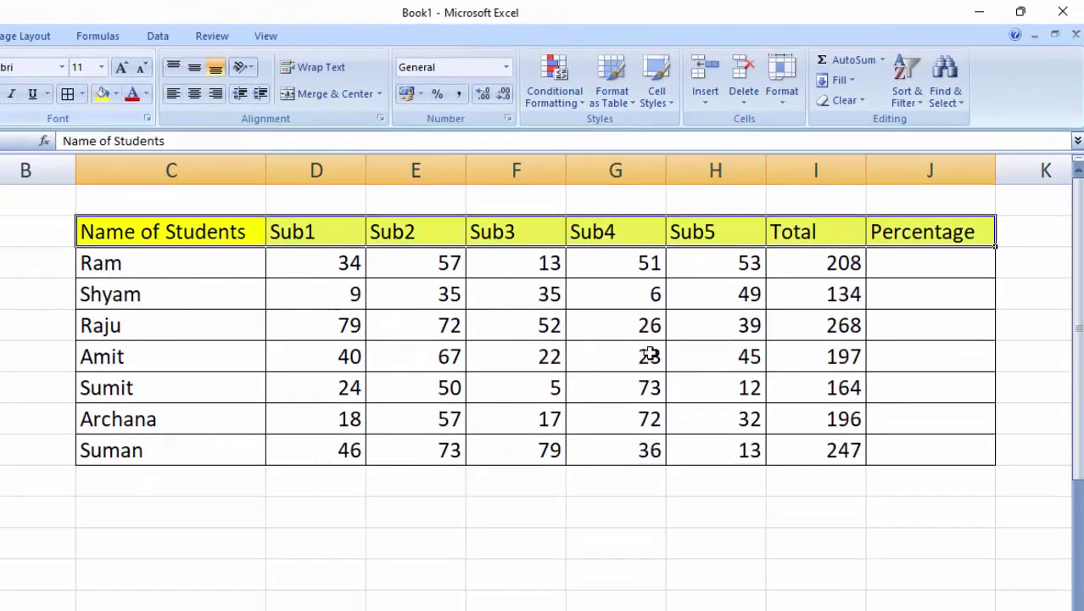
left_click(821, 271)
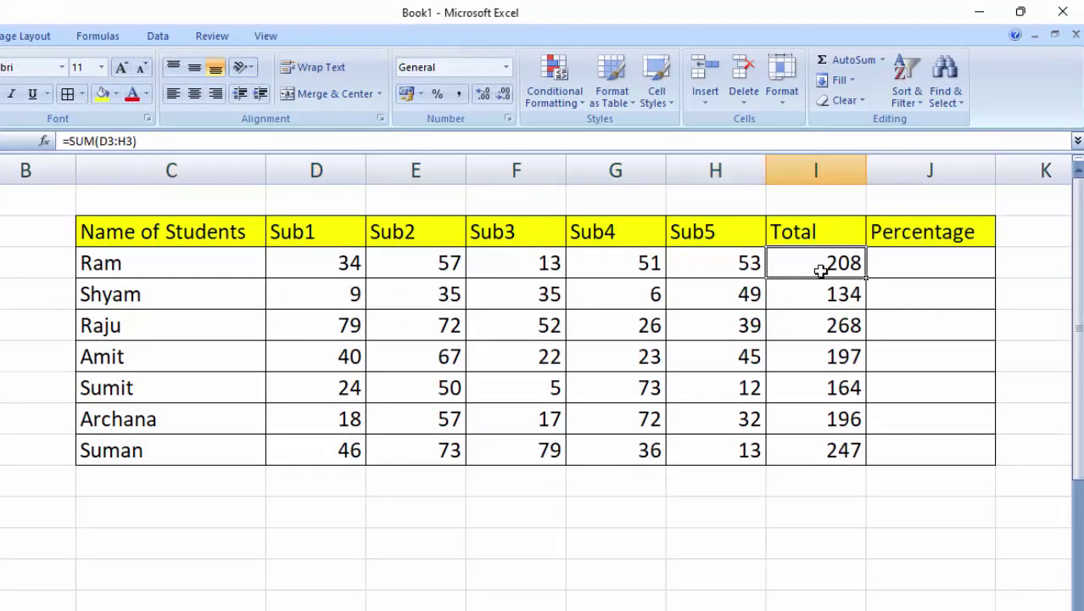
left_click(889, 270)
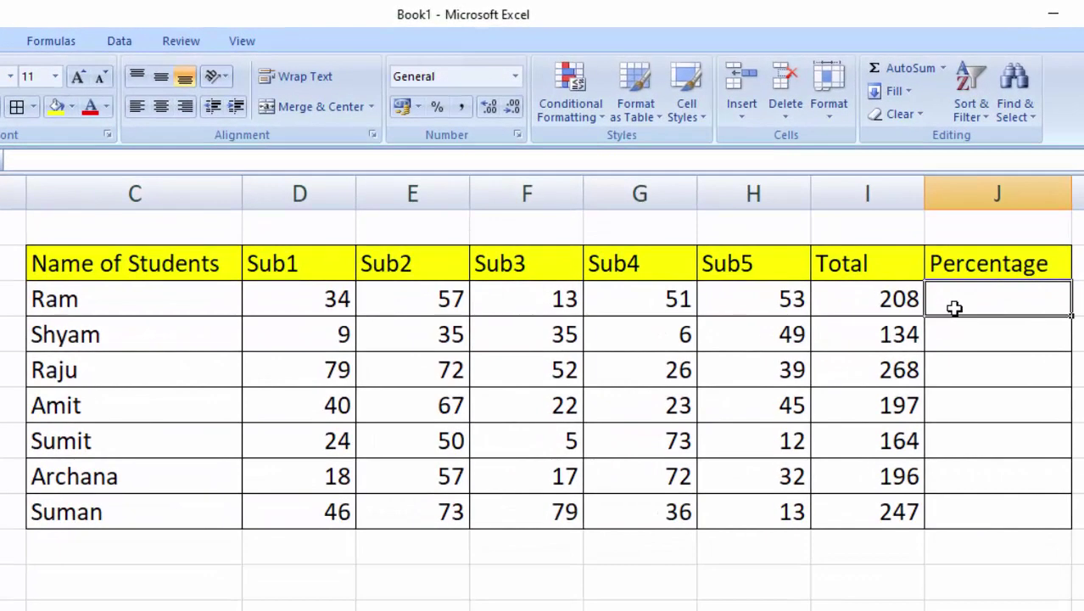
Enter =I3*100/500 in J3 and fill it down to J9, giving 41.6 through 49.4.
type("=")
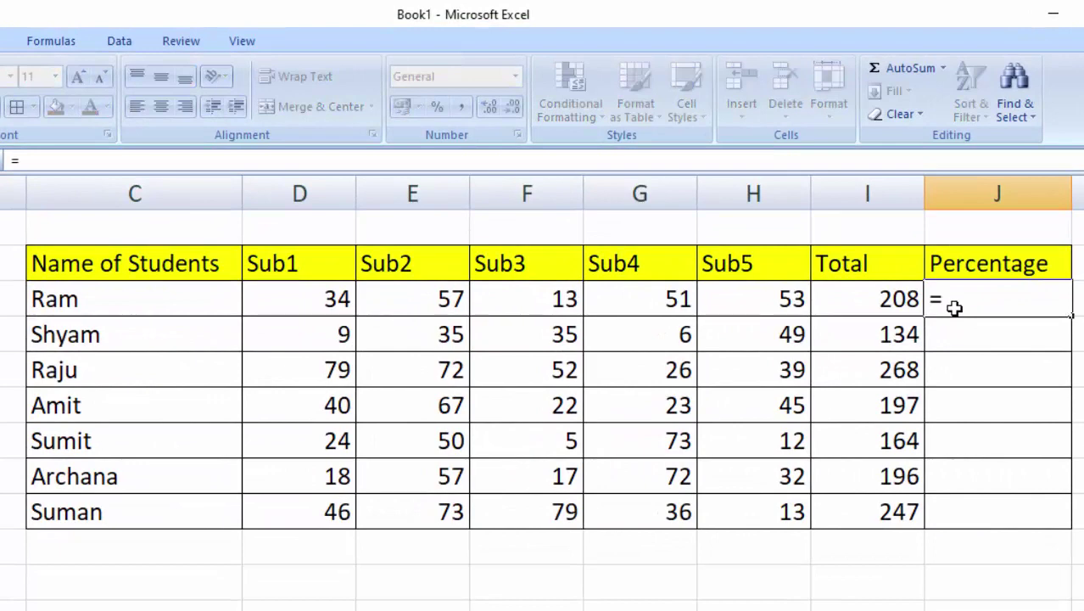
left_click(873, 298)
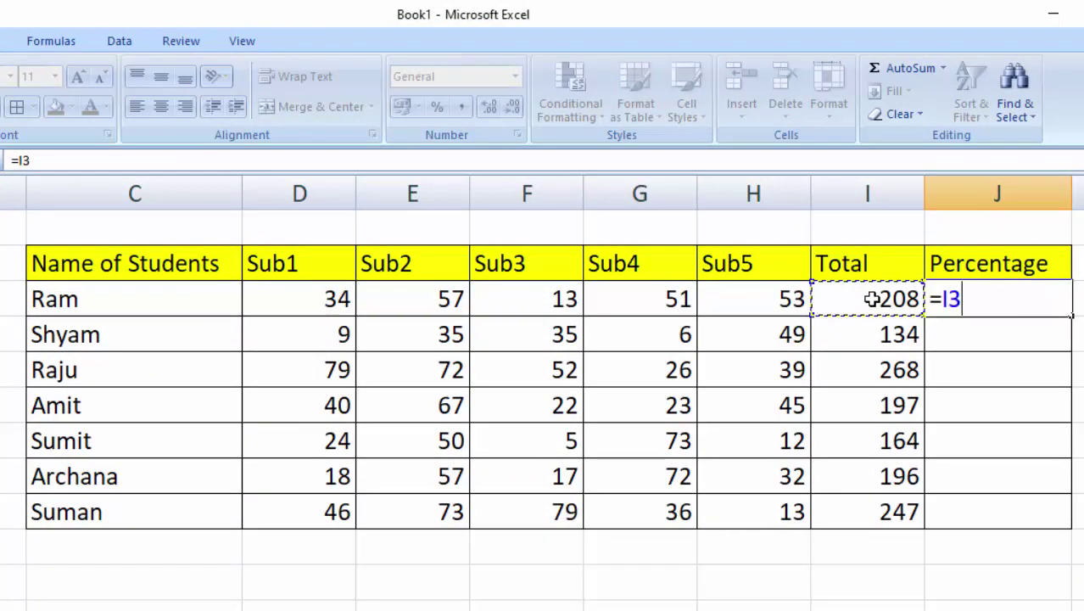
type("*100/")
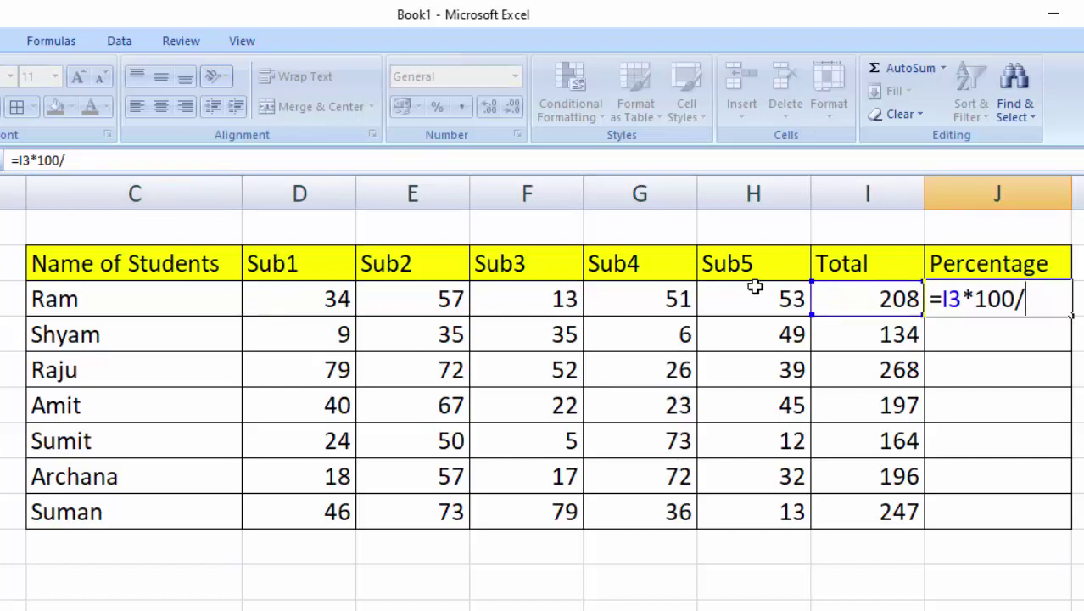
type("500")
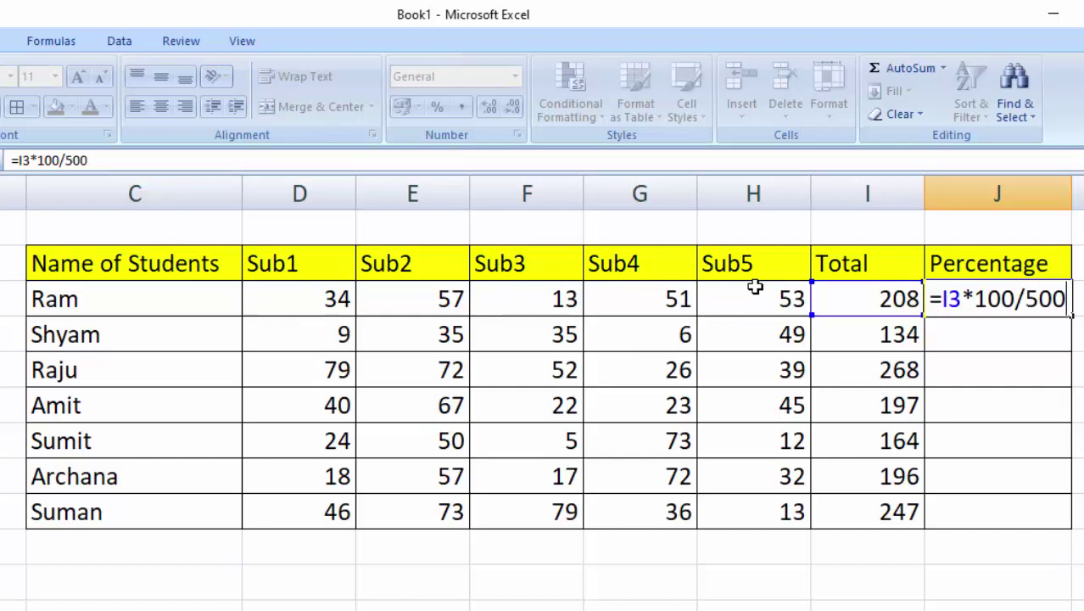
key("Return")
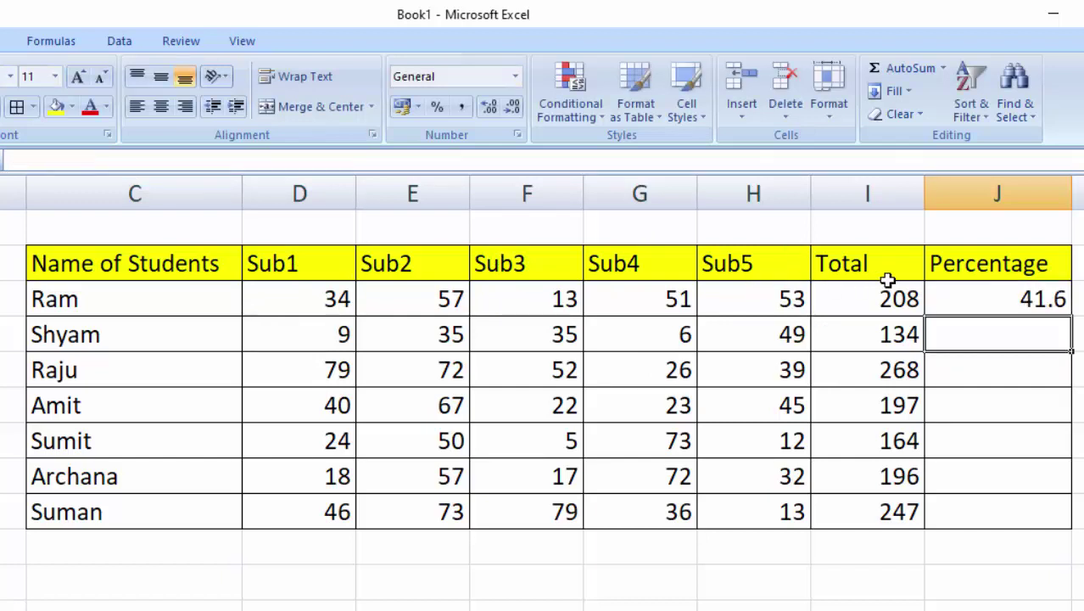
left_click(986, 297)
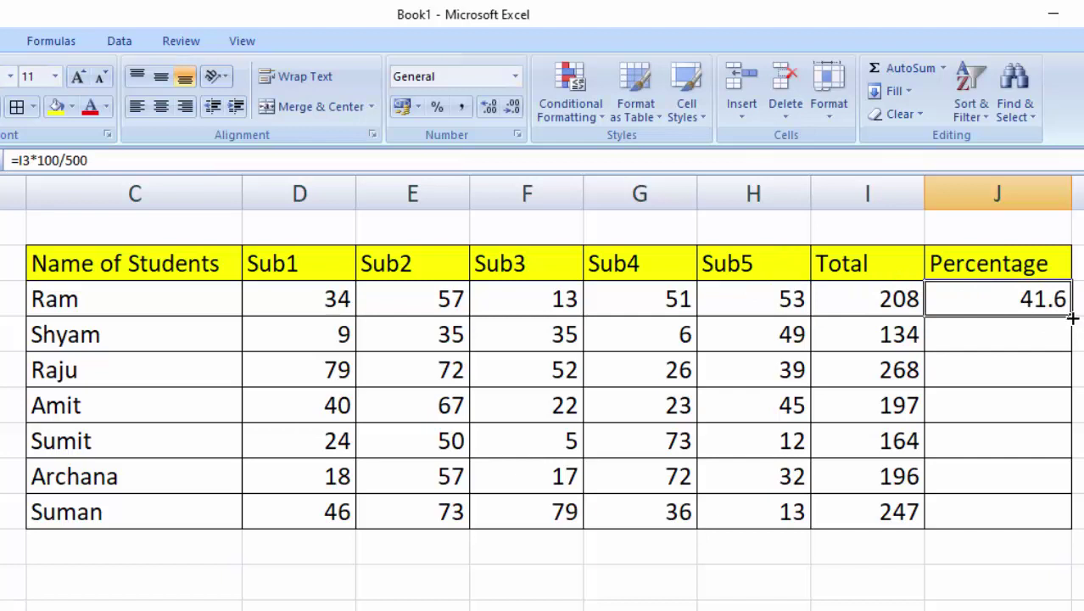
left_click_drag(1071, 317, 1071, 519)
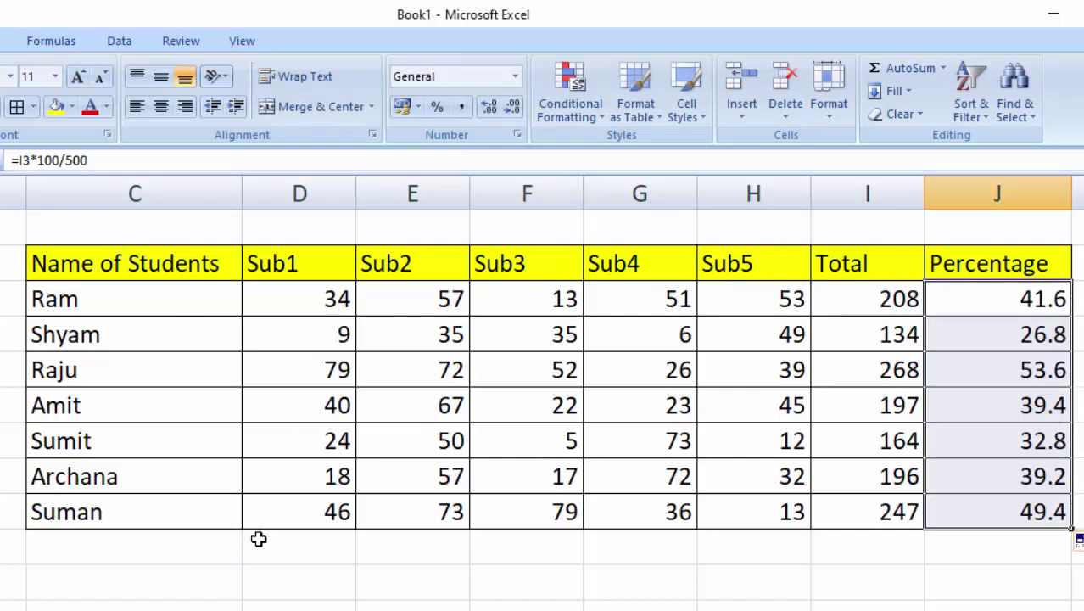
left_click(293, 582)
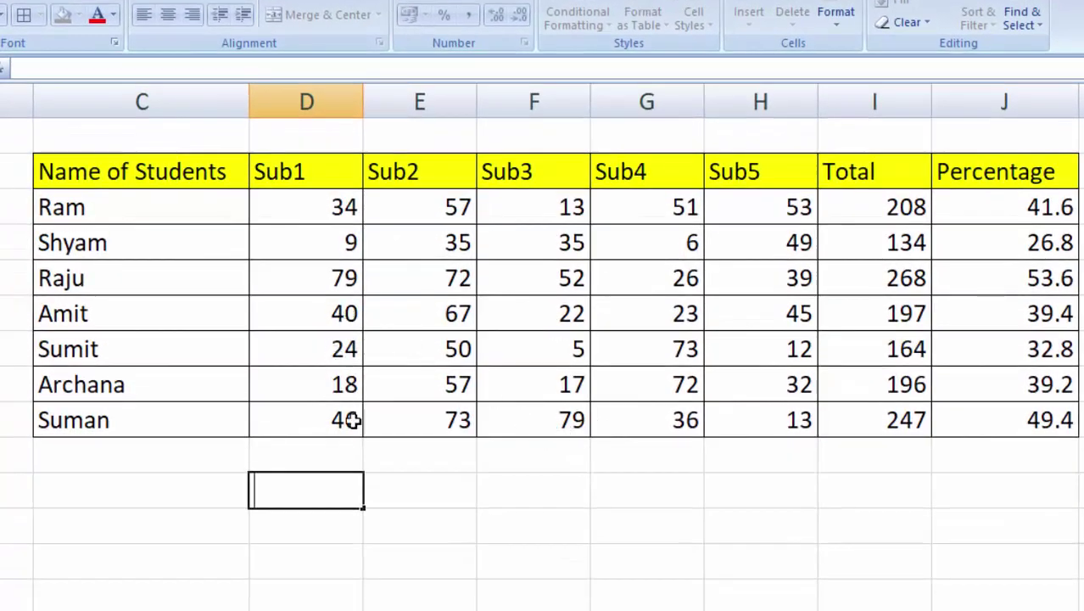
Below the table, enter =MATCH(C5,$C$2:$C$9,0), which returns 4 for Raju.
left_click(463, 496)
type("=")
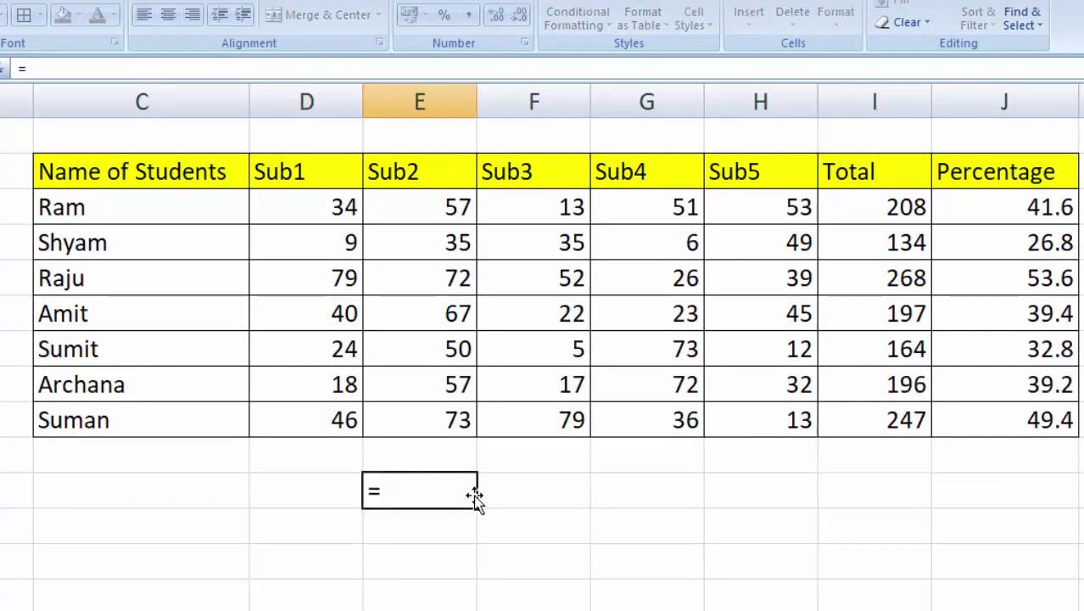
type("mat")
key("Tab")
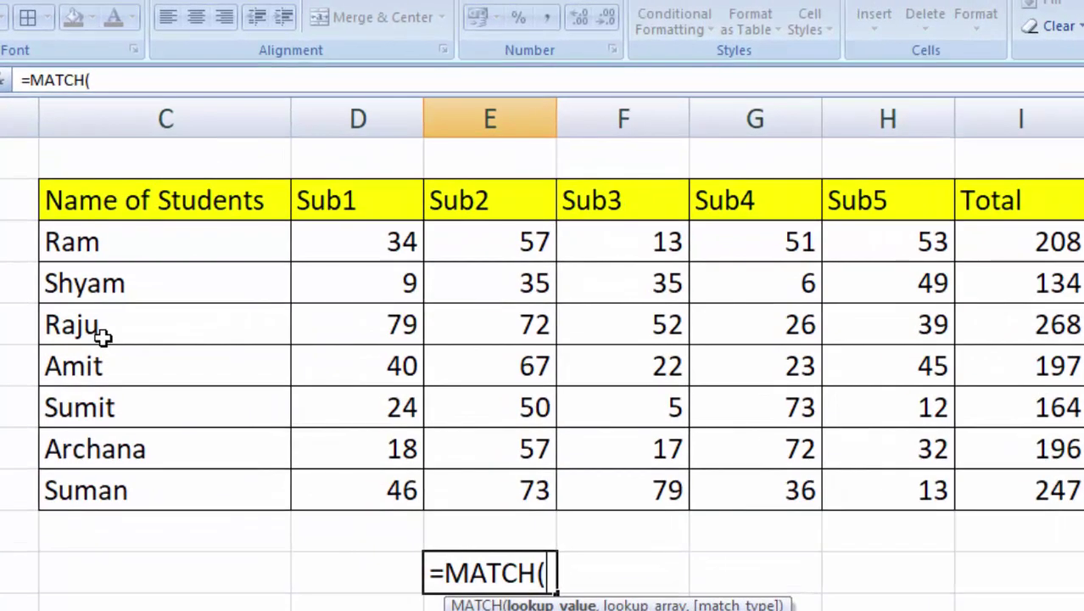
left_click(102, 332)
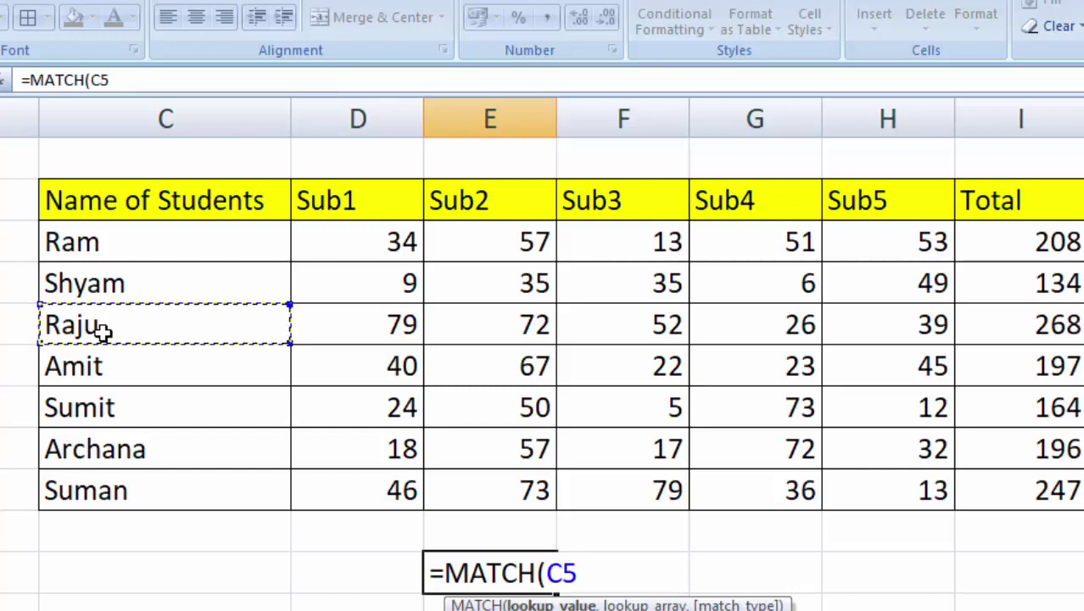
type(",")
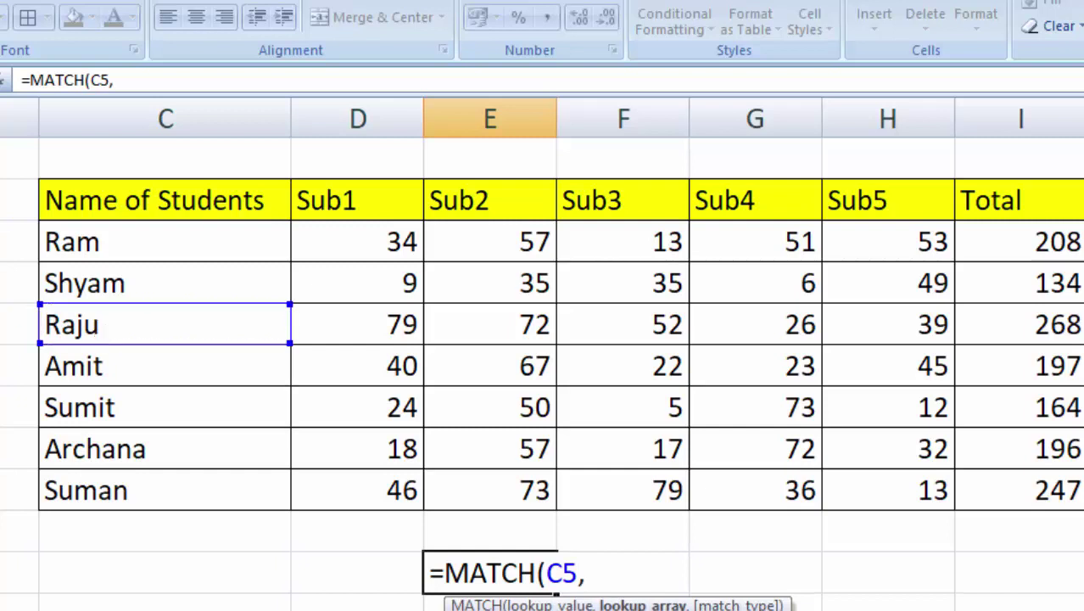
left_click_drag(110, 199, 136, 491)
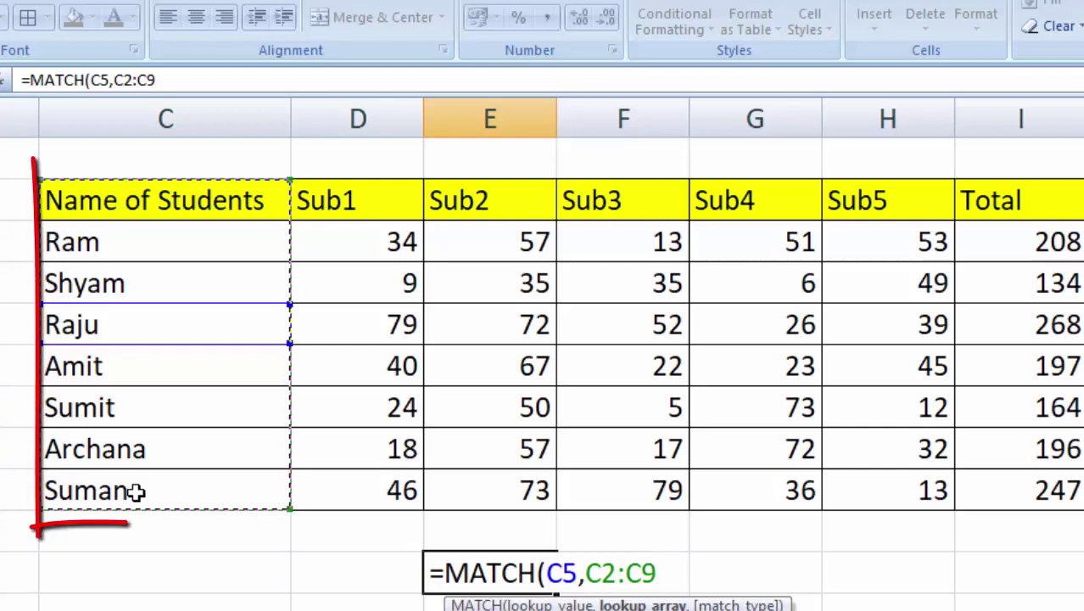
key("F4")
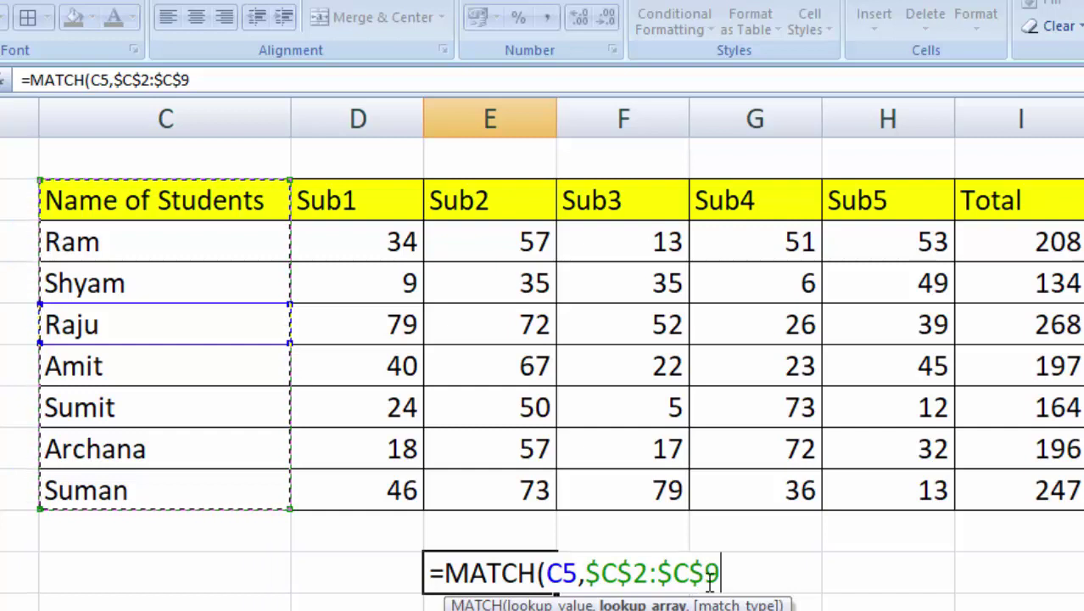
type(",")
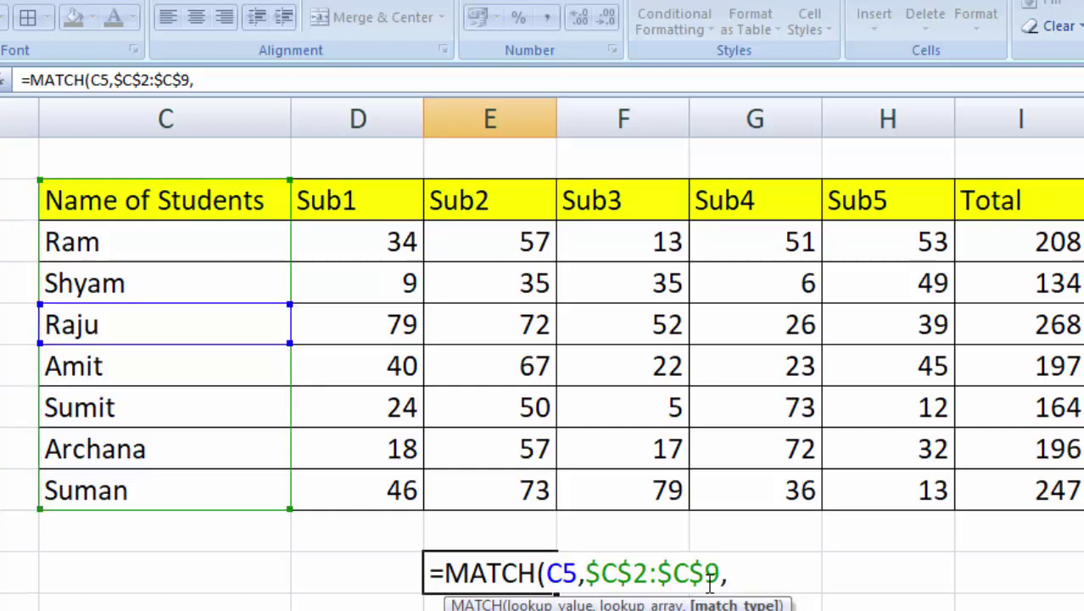
type("0)")
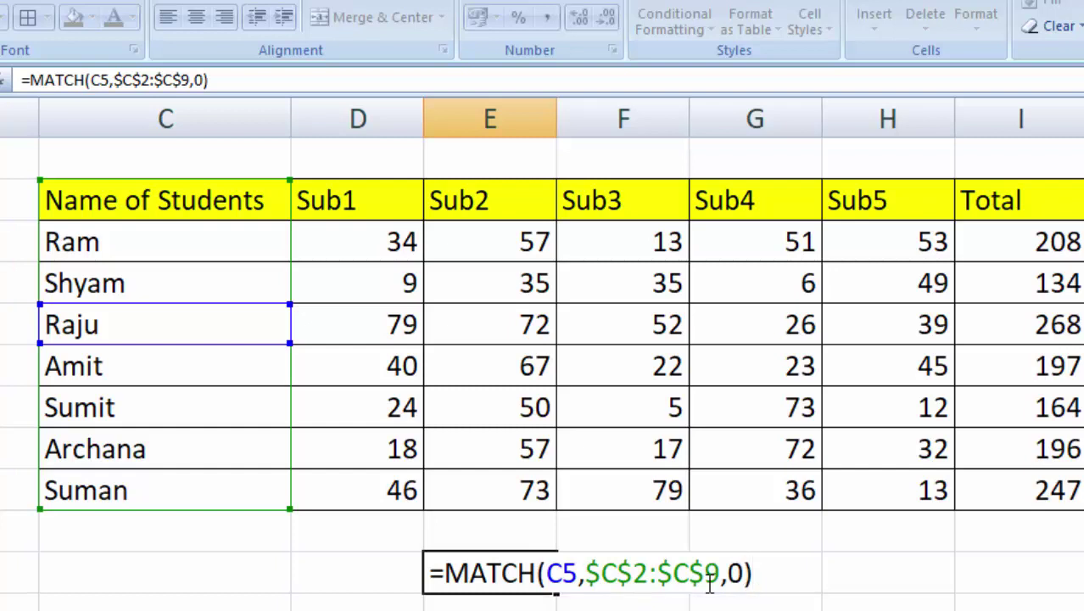
key("Return")
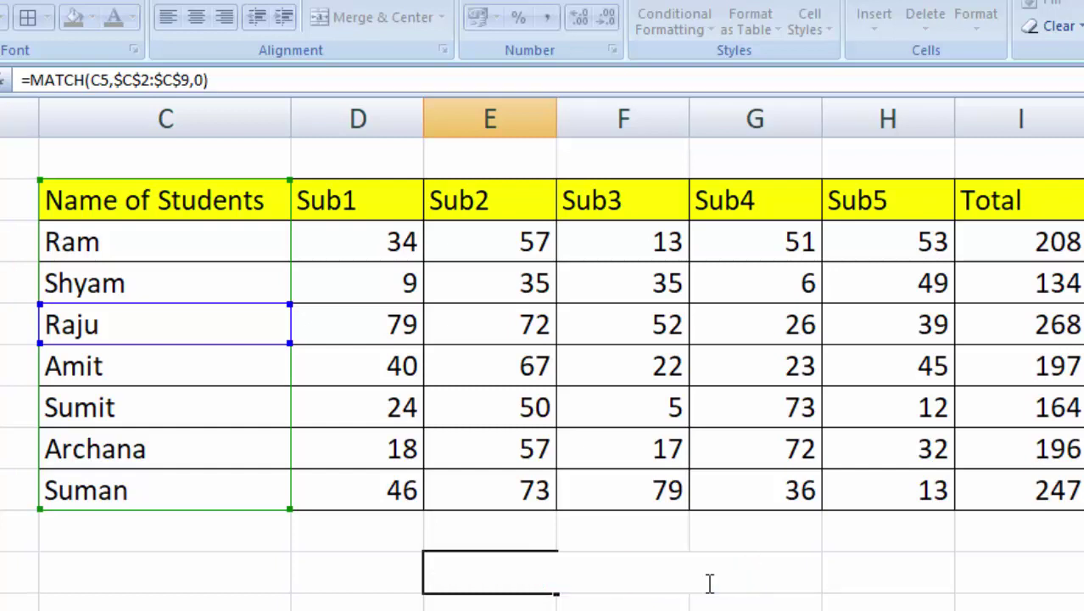
left_click(478, 573)
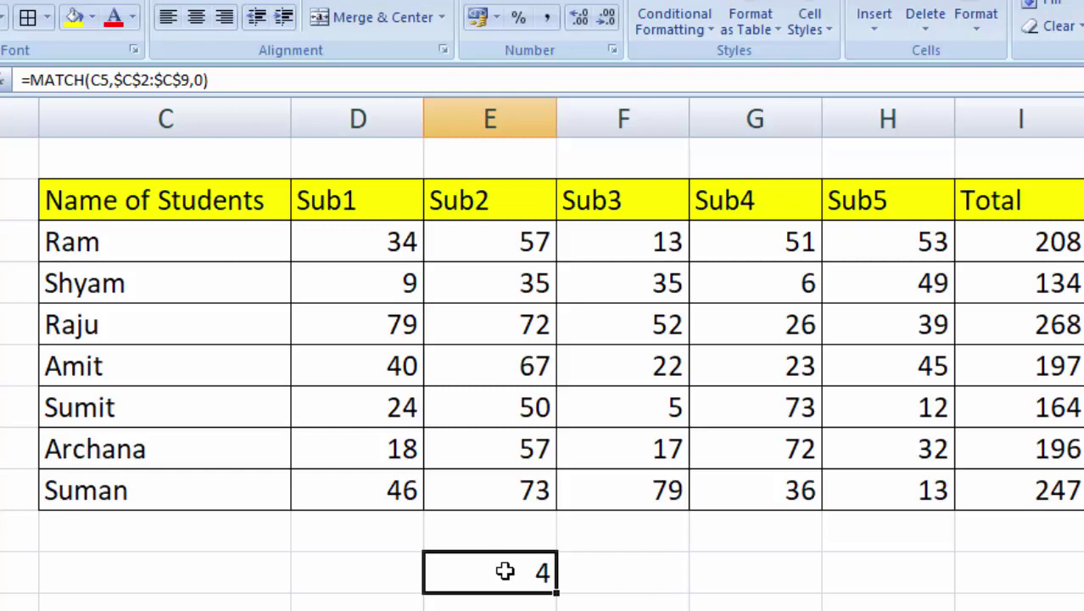
Rewrite the cell as =MATCH(C3,$C$3:$C$9,0) to find Ram at position 1, then clear it.
type("=match")
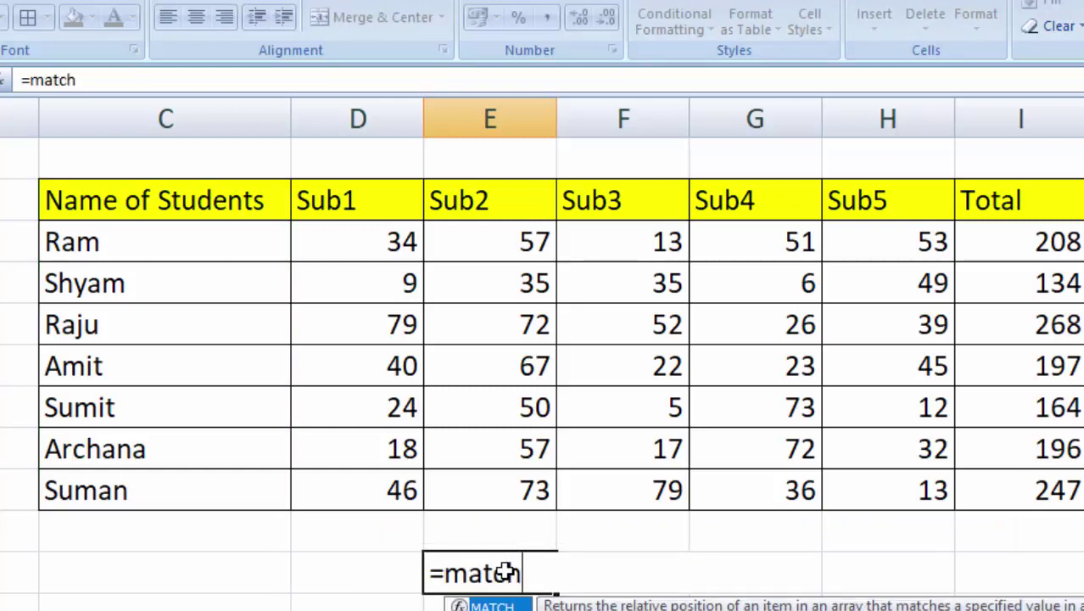
key("Tab")
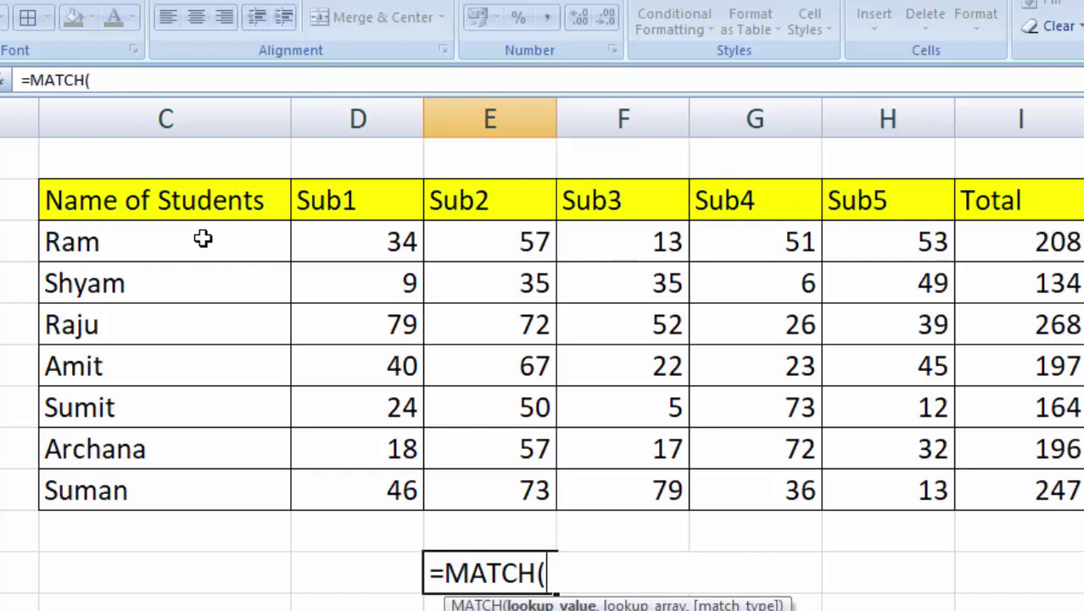
left_click(203, 239)
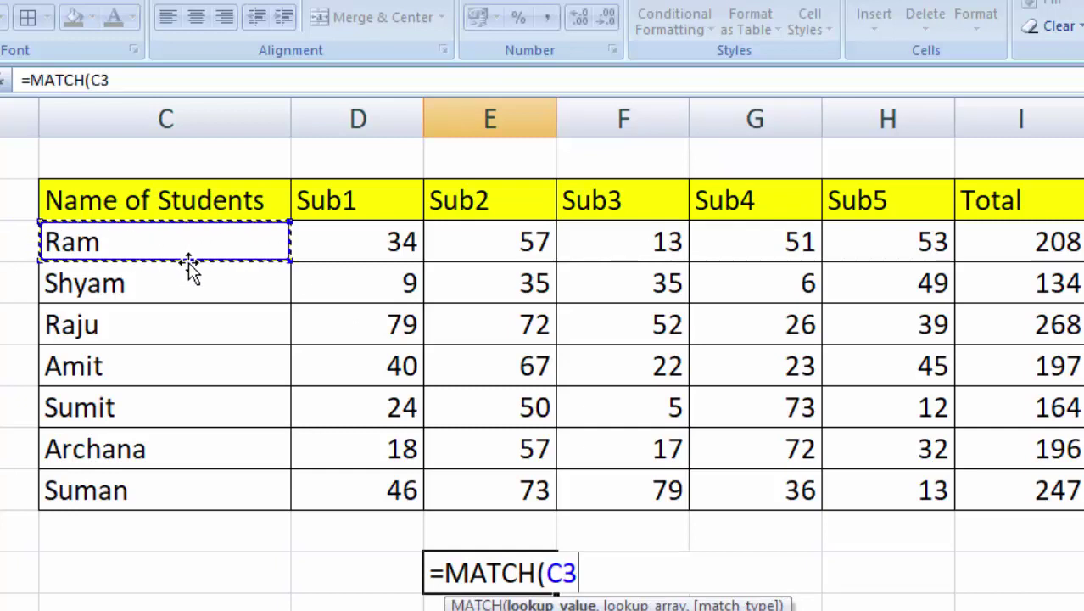
type(",")
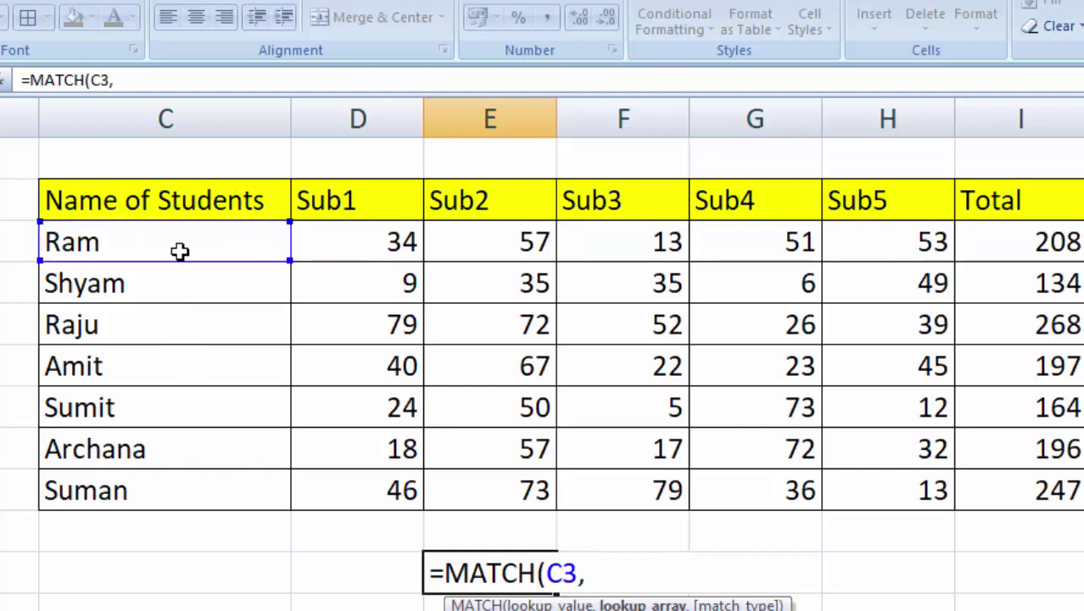
left_click_drag(180, 250, 174, 483)
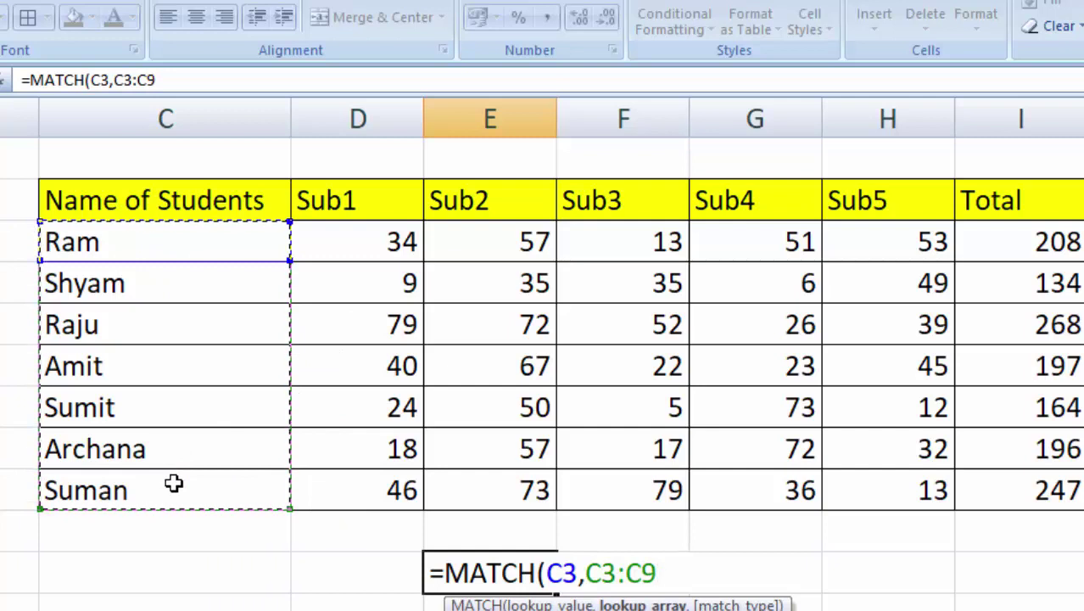
key("F4")
type("$C$9,0")
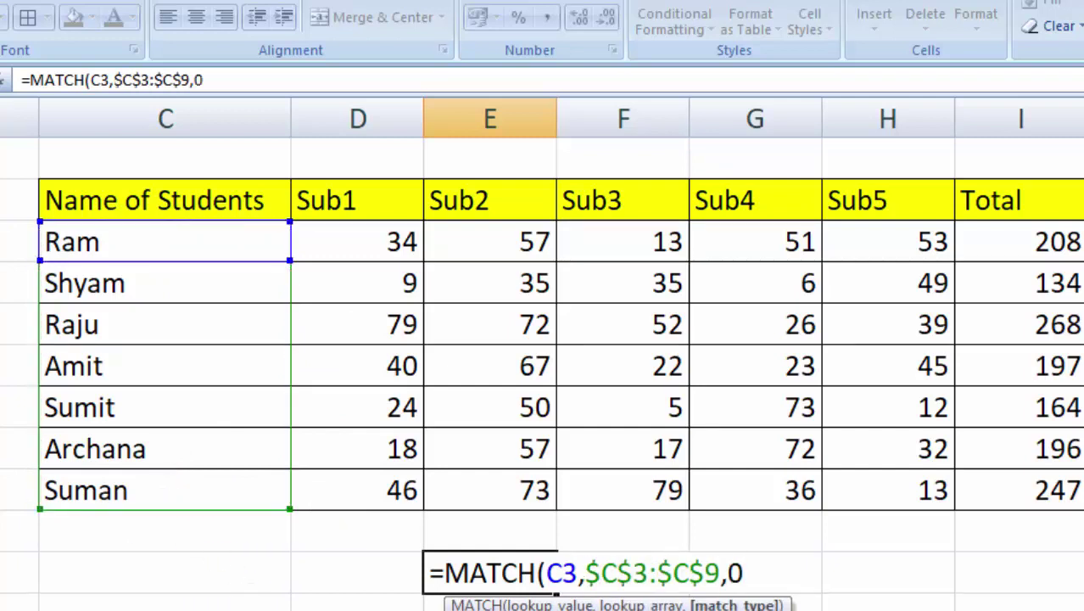
key("Return")
left_click(437, 570)
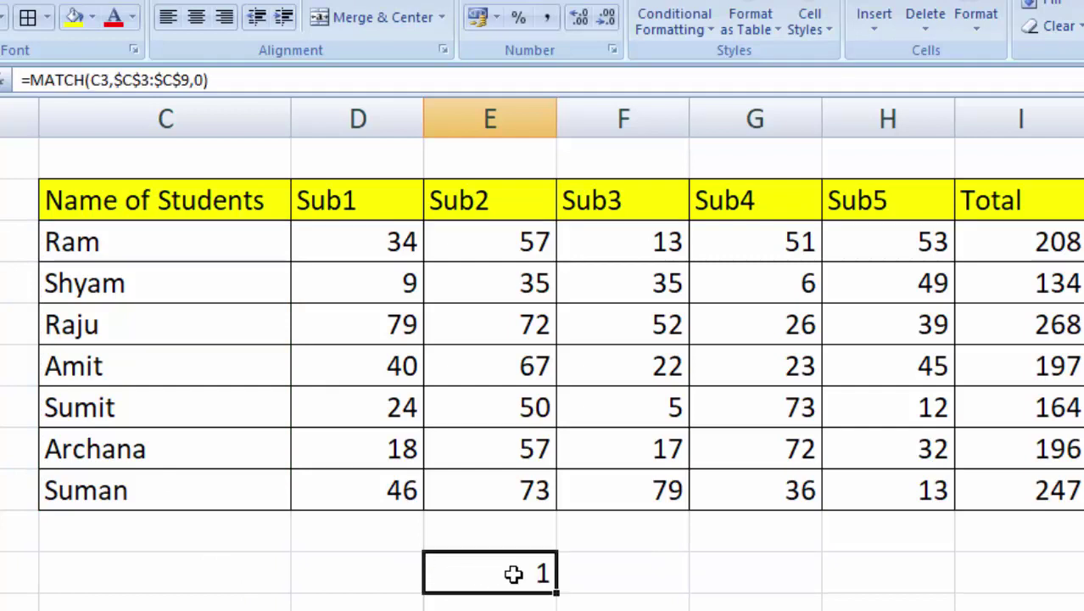
key("Delete")
Enter =MATCH(I2,$C$2:$J$2,0), which returns 7, and open it to inspect its ranges.
type("=ma")
key("Tab")
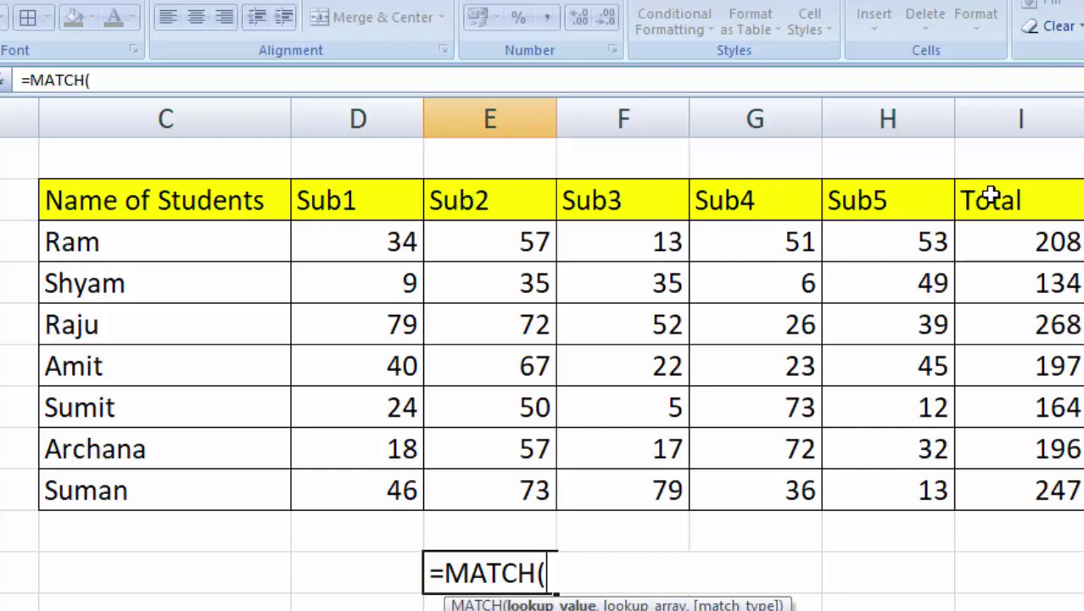
left_click(990, 197)
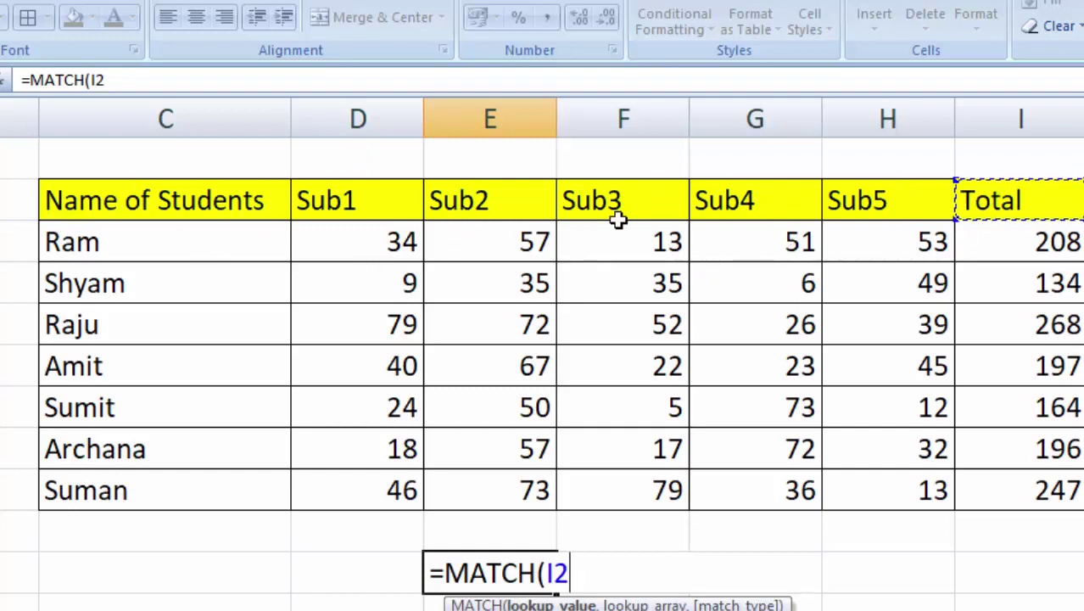
type(",")
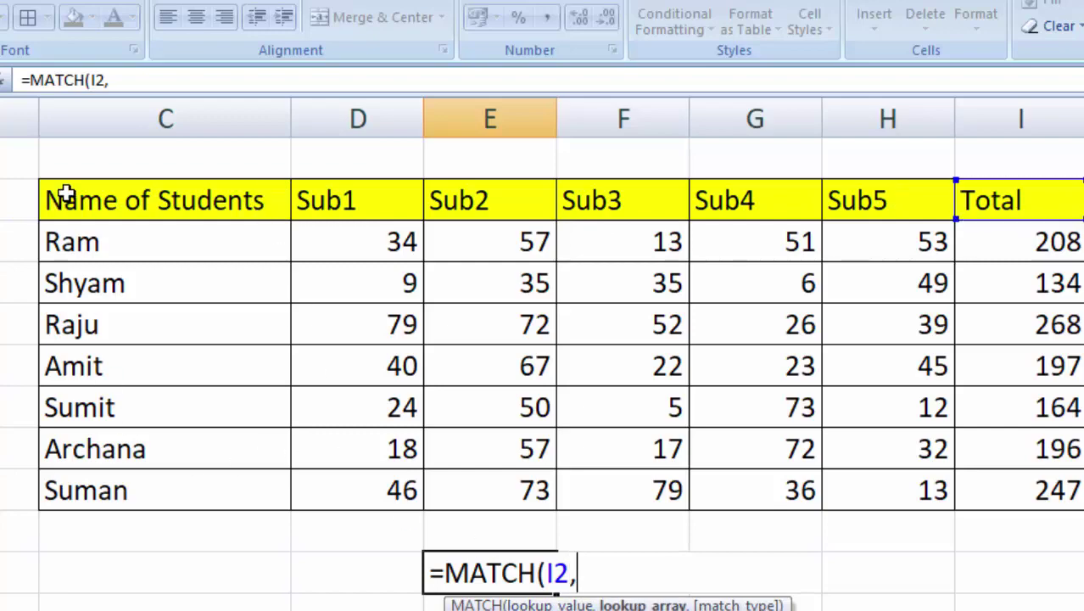
left_click_drag(66, 194, 768, 206)
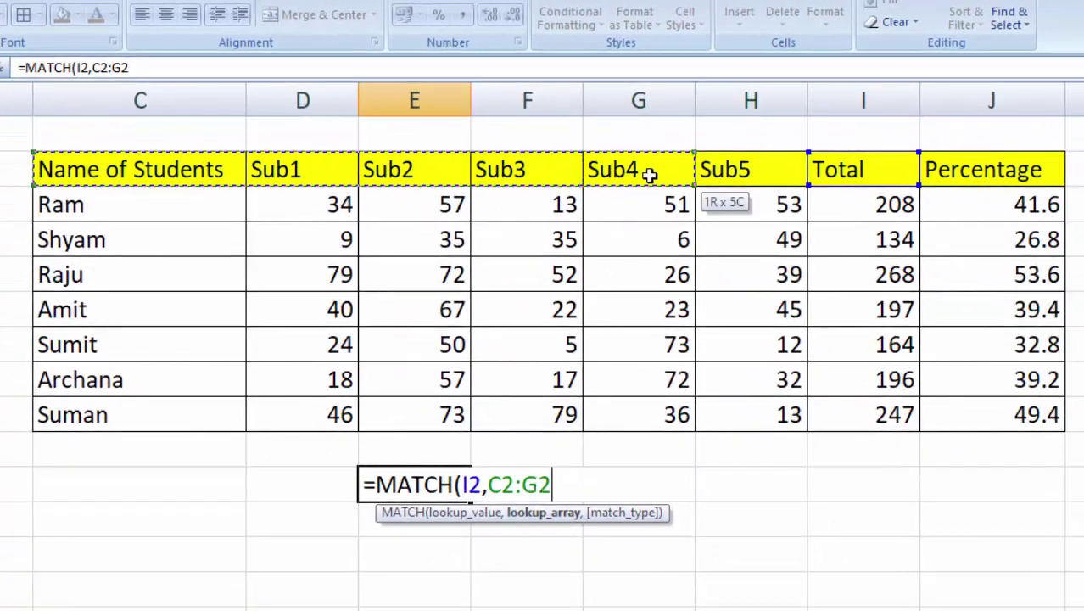
left_click_drag(649, 174, 933, 174)
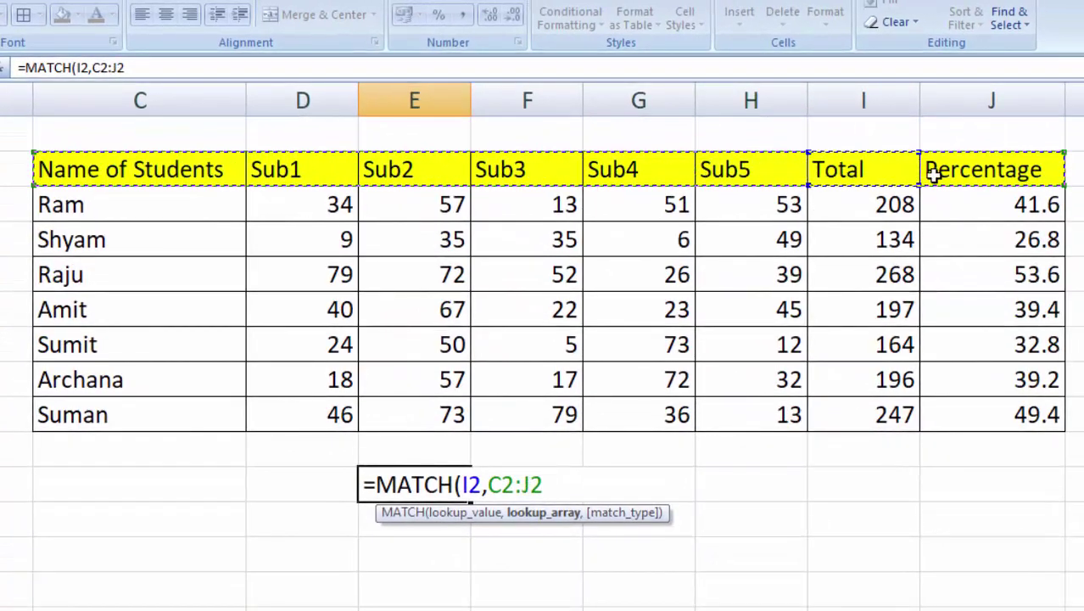
key("F4")
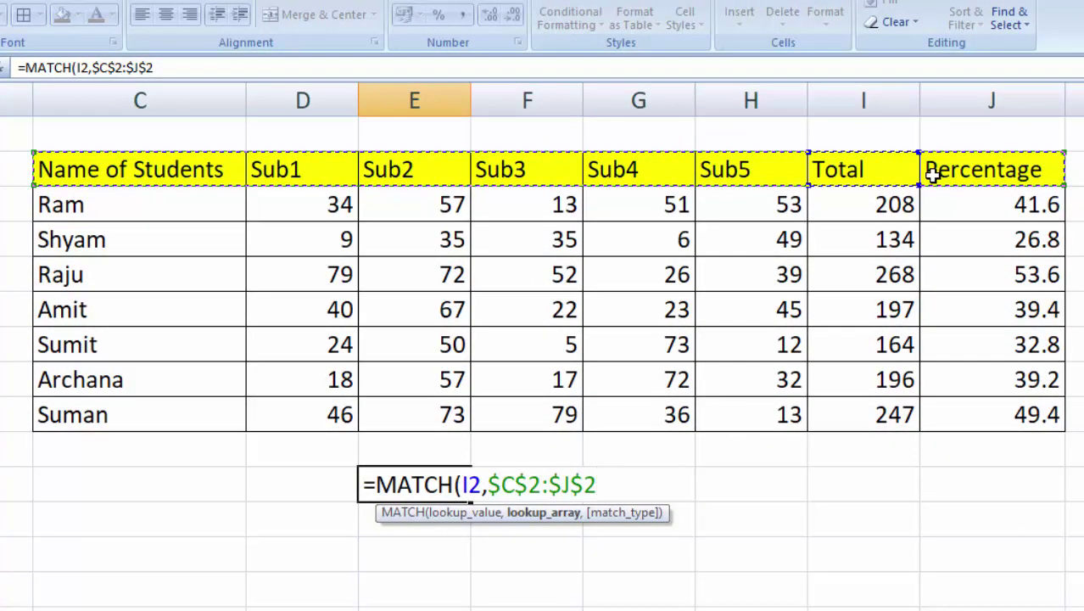
type(",")
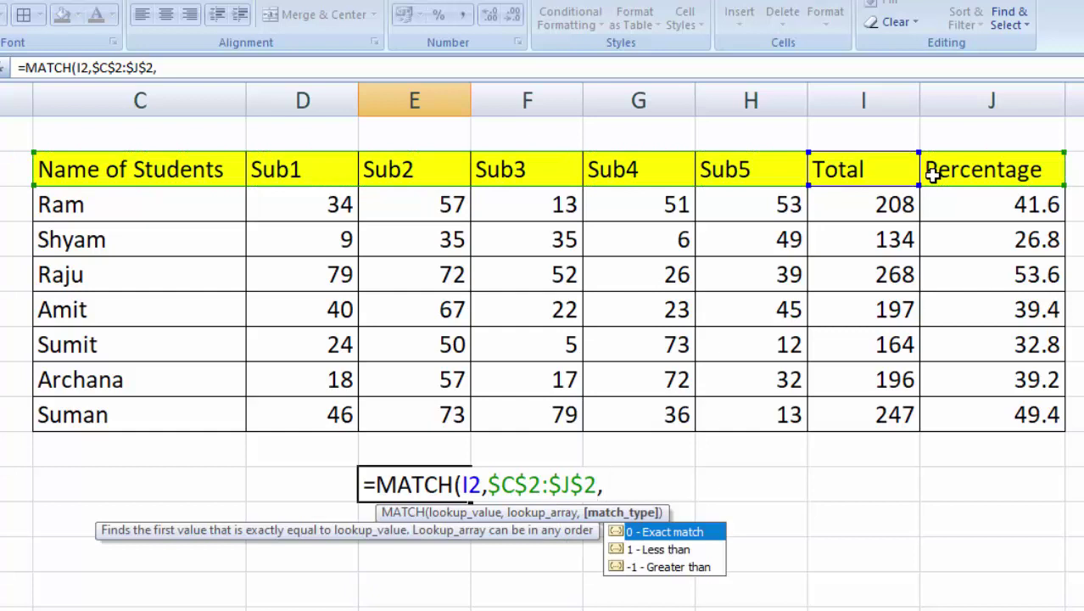
type(")")
key("Return")
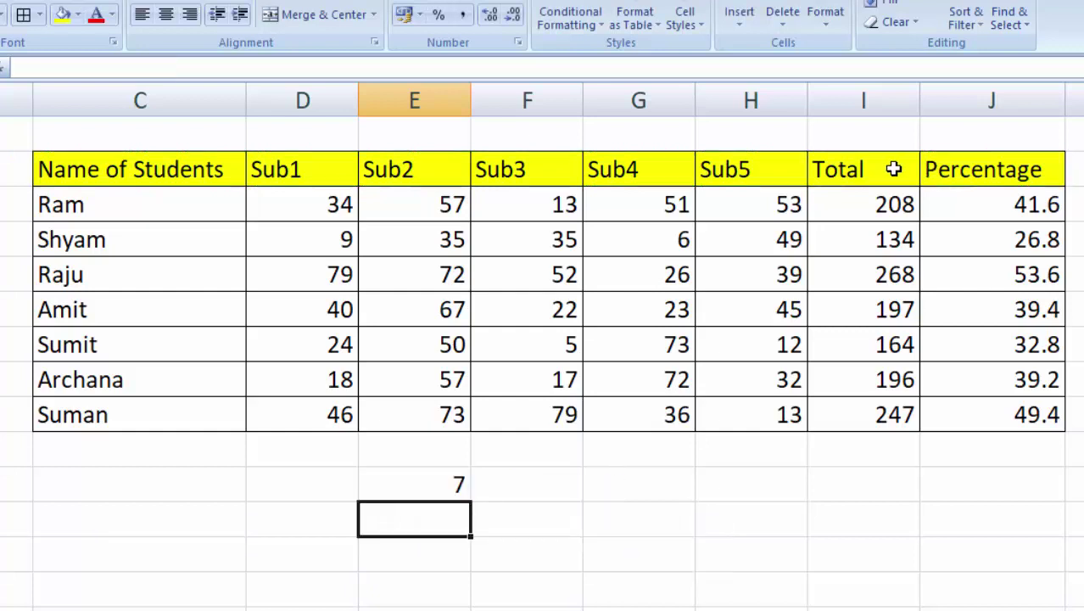
left_click(415, 488)
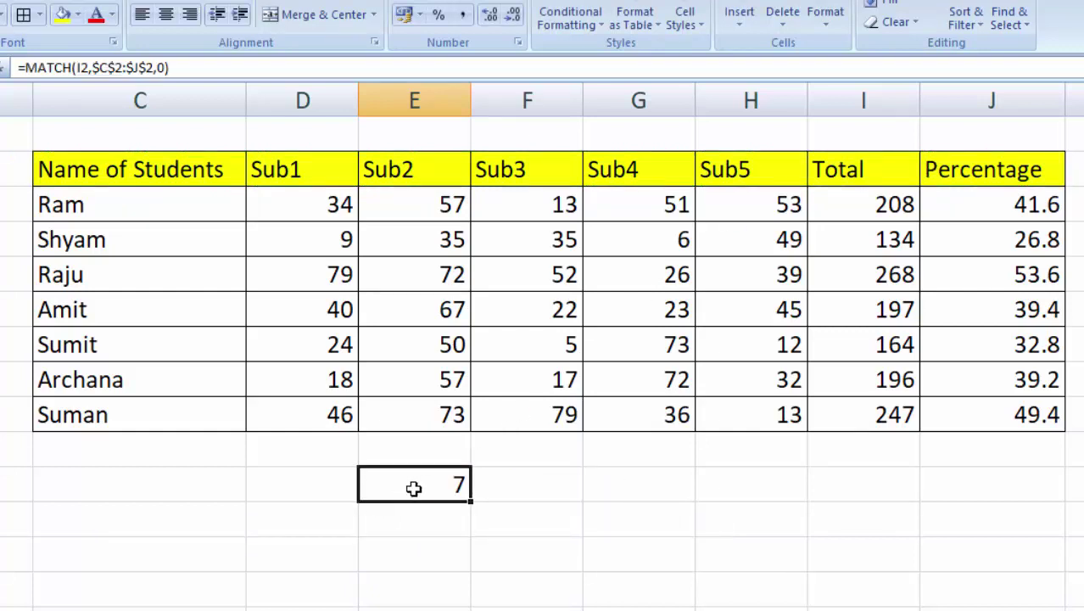
double_click(414, 488)
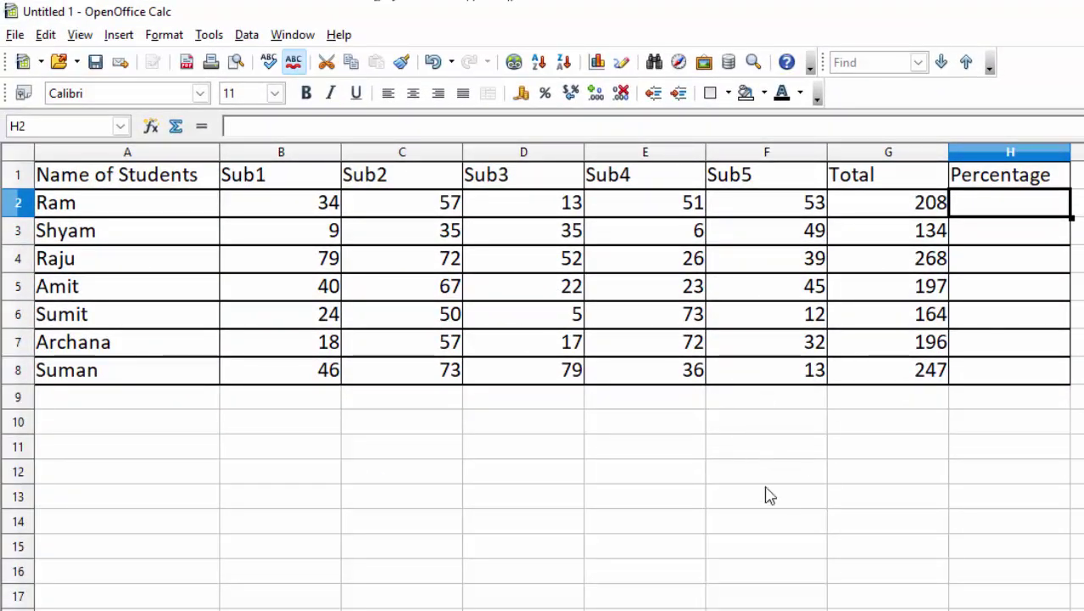
Enter =G2*100/500 in H2 and fill it down to H8, giving 41.6 through 49.4.
type("=")
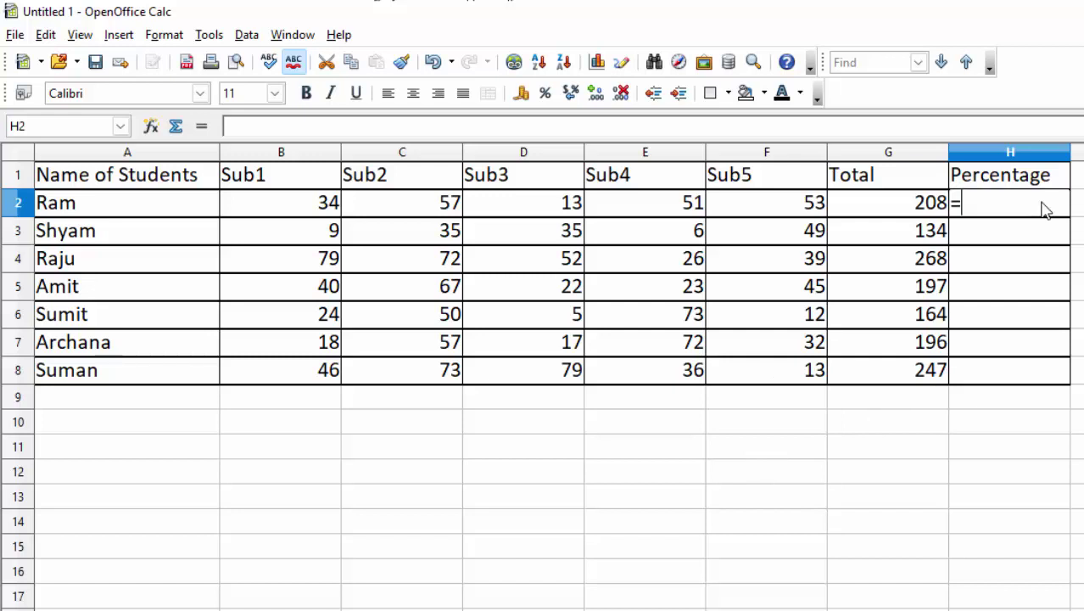
left_click(898, 211)
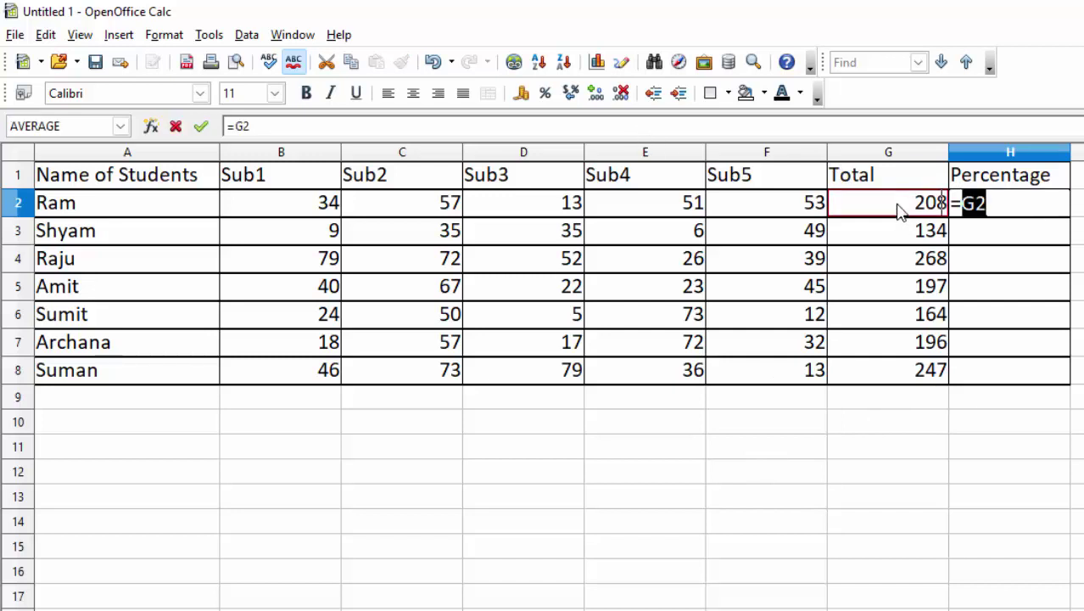
type("*")
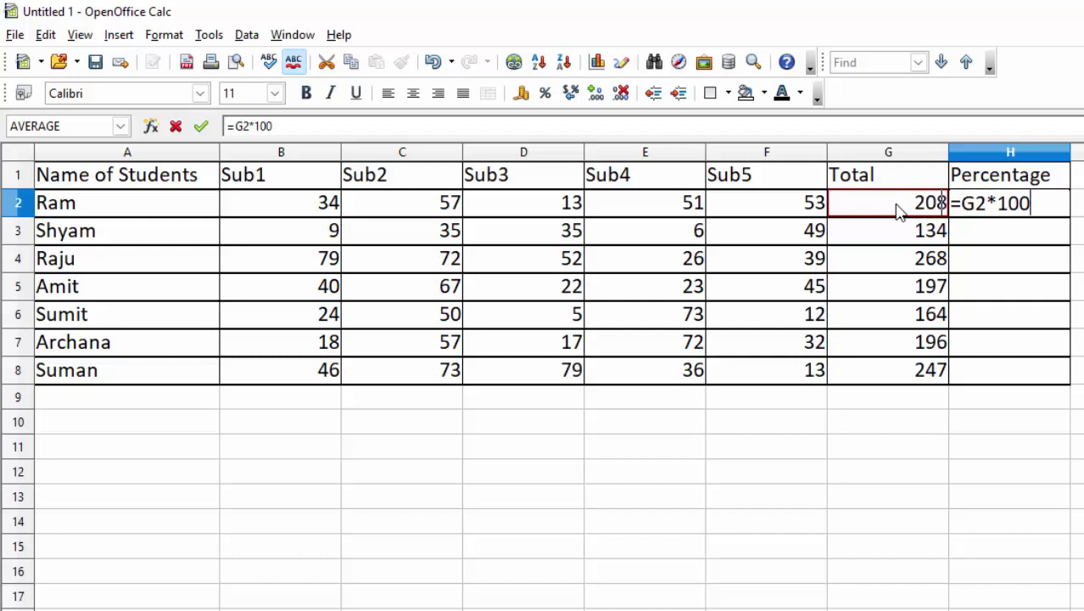
key("BackSpace")
type("500")
key("Return")
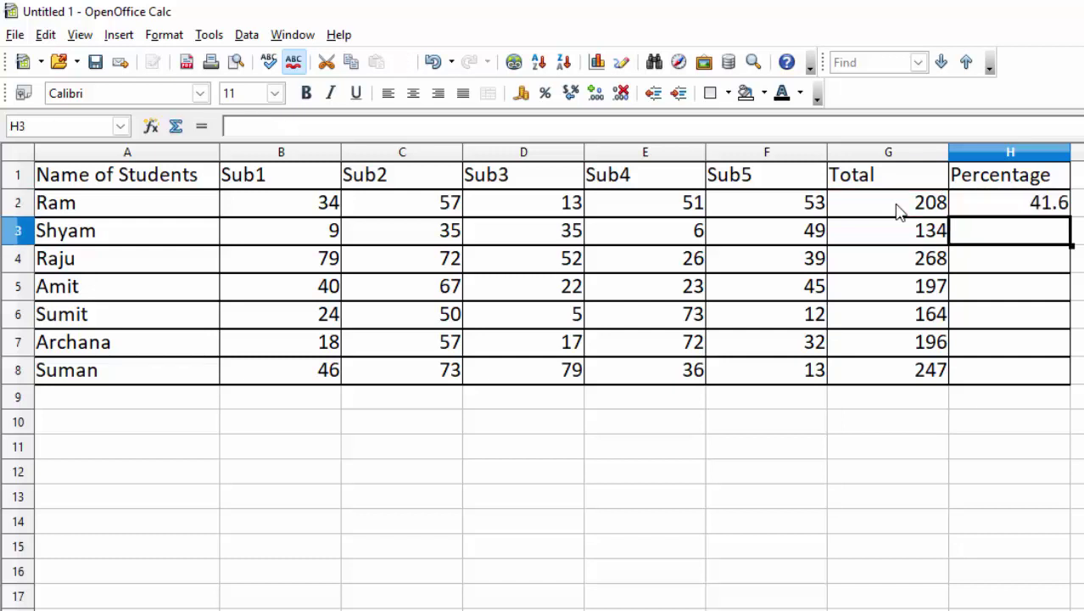
left_click(999, 208)
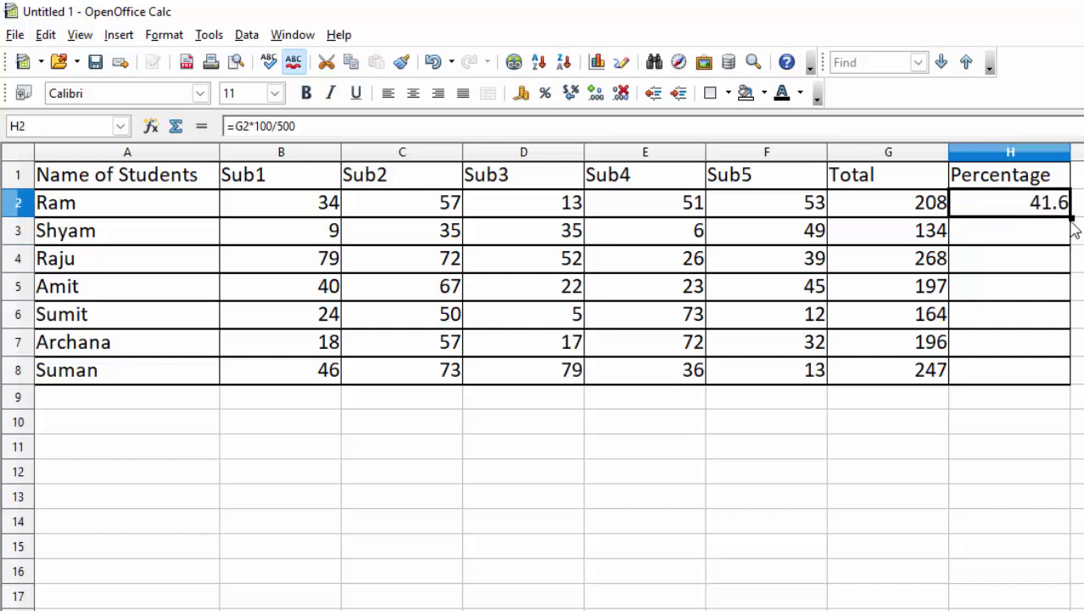
left_click_drag(1071, 218, 1071, 383)
left_click(497, 434)
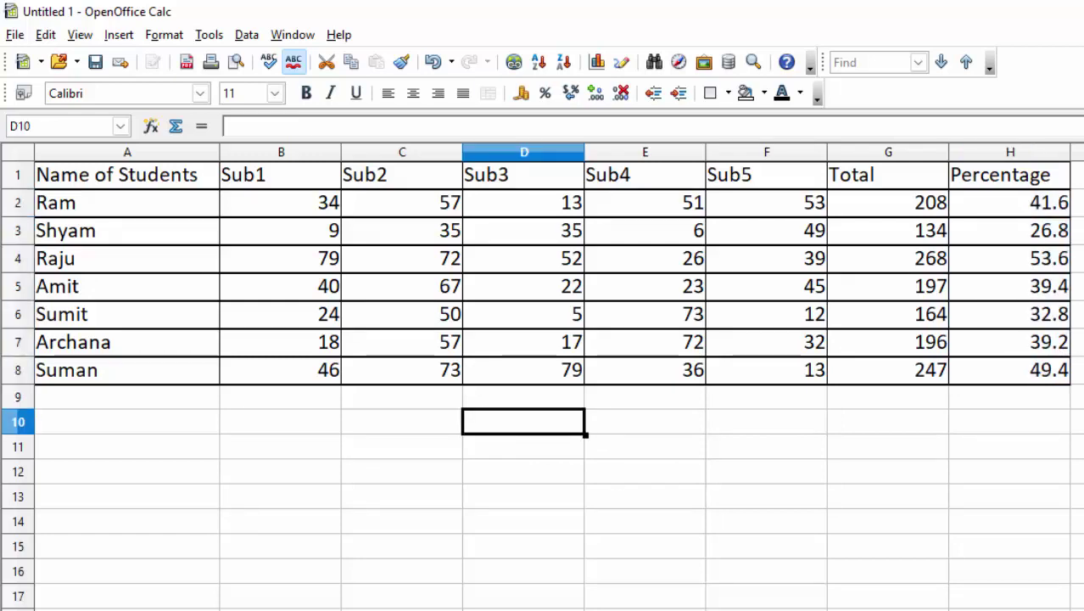
In D10 enter =MATCH(A4,A2:A8), looking up Raju among the student names A2:A8.
scroll(543, 373, "up", 1)
scroll(542, 373, "up", 1)
scroll(542, 373, "up", 1)
scroll(543, 373, "up", 1)
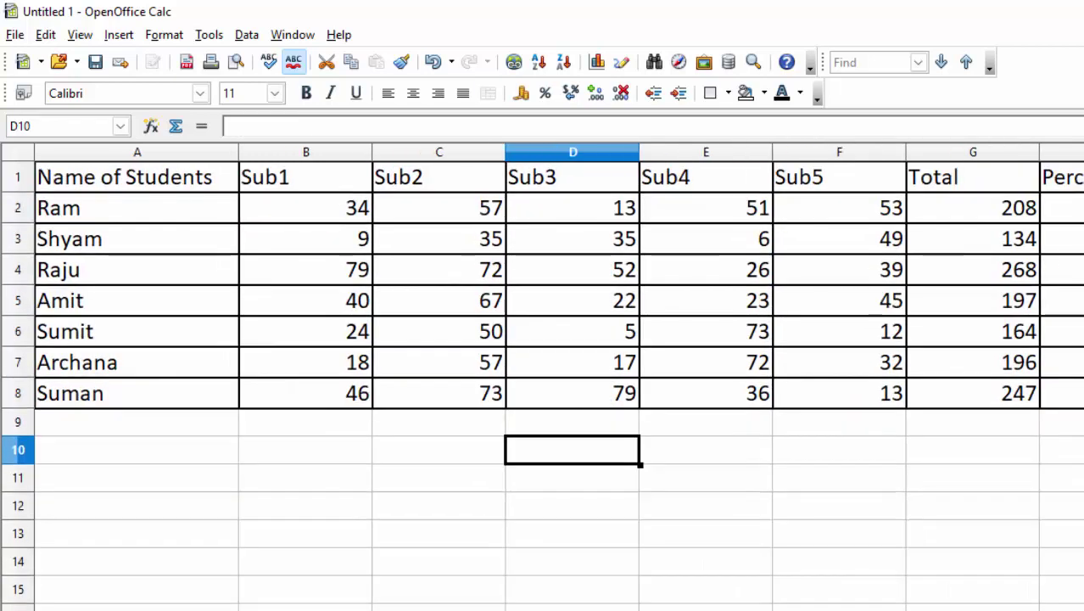
type("=")
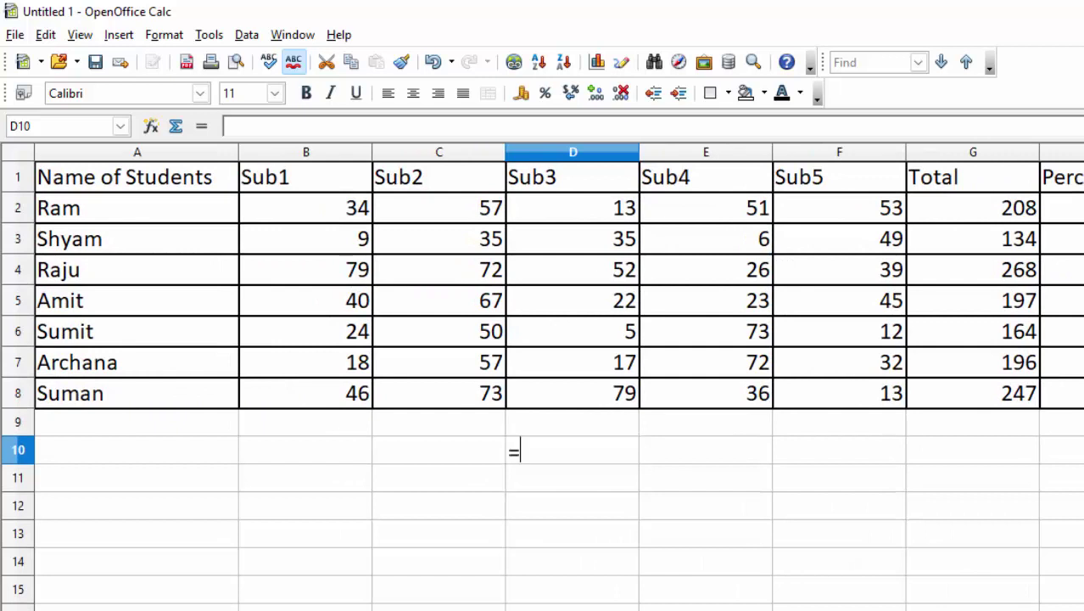
type("mat")
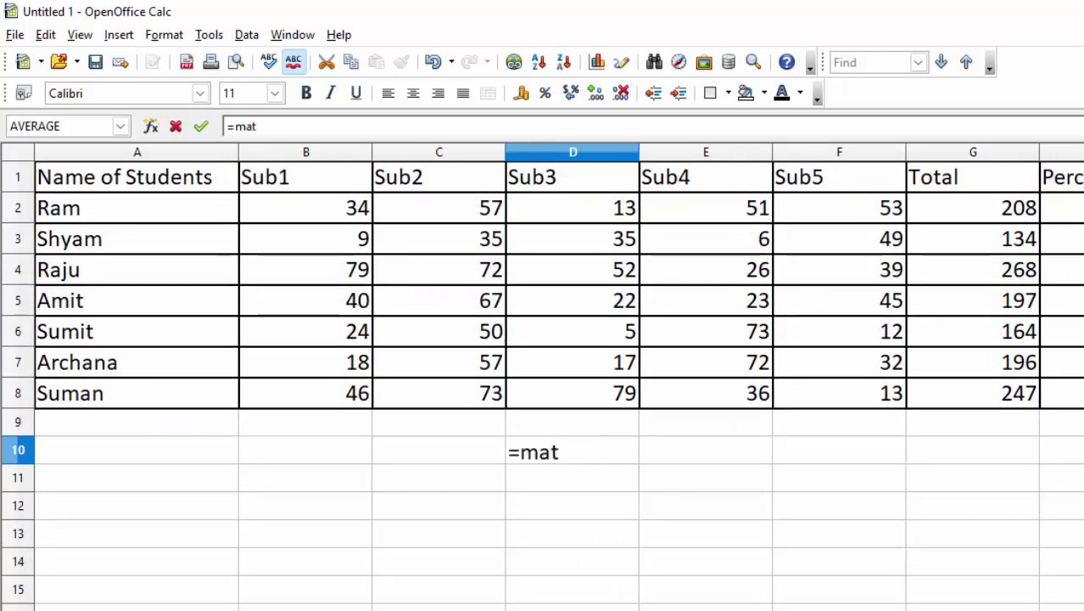
type("ch")
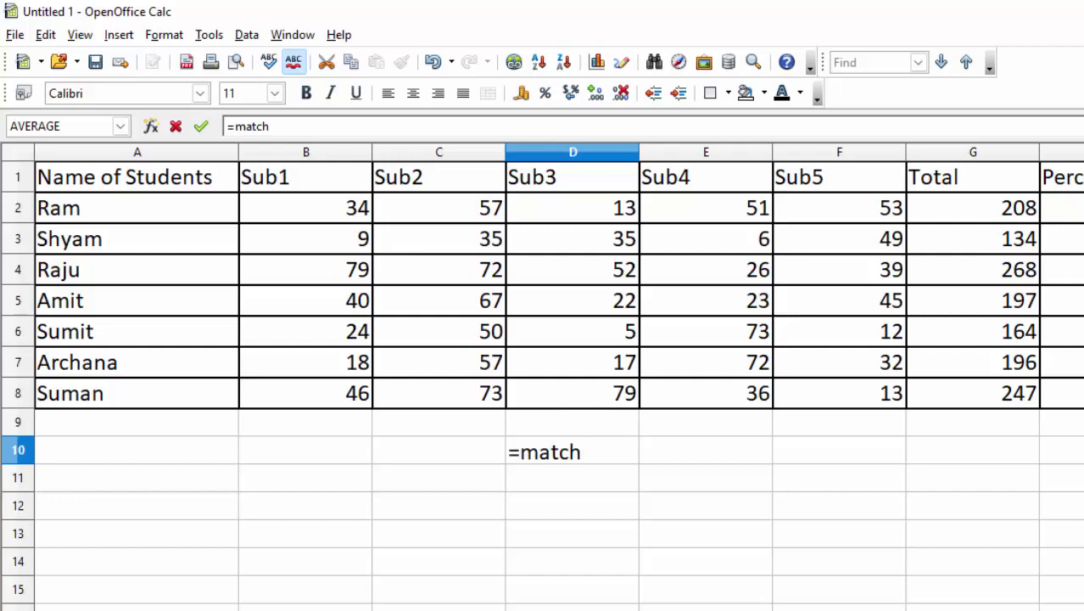
type("(")
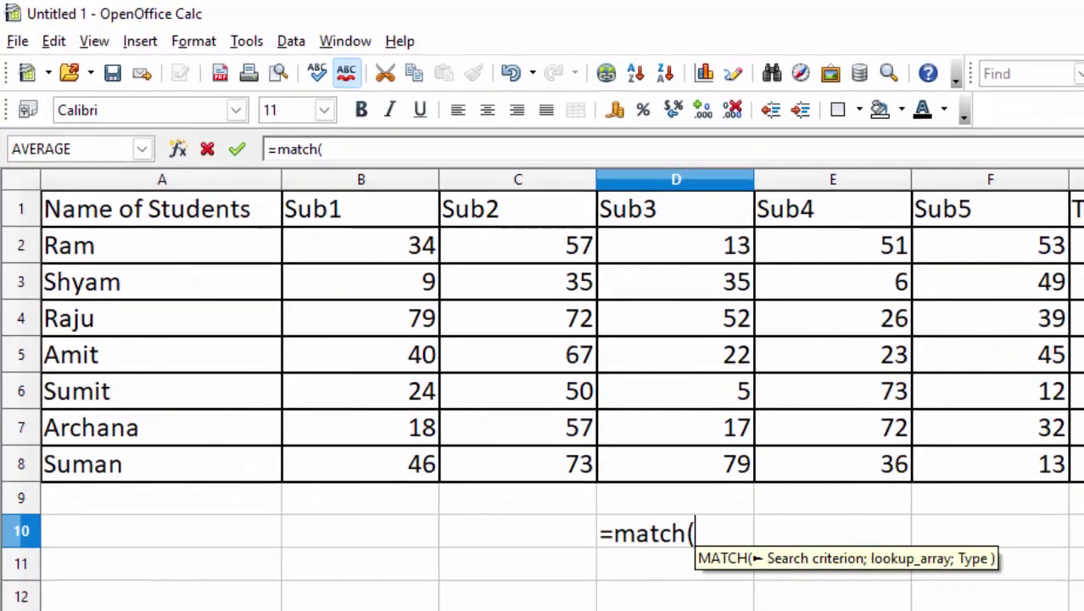
left_click(136, 326)
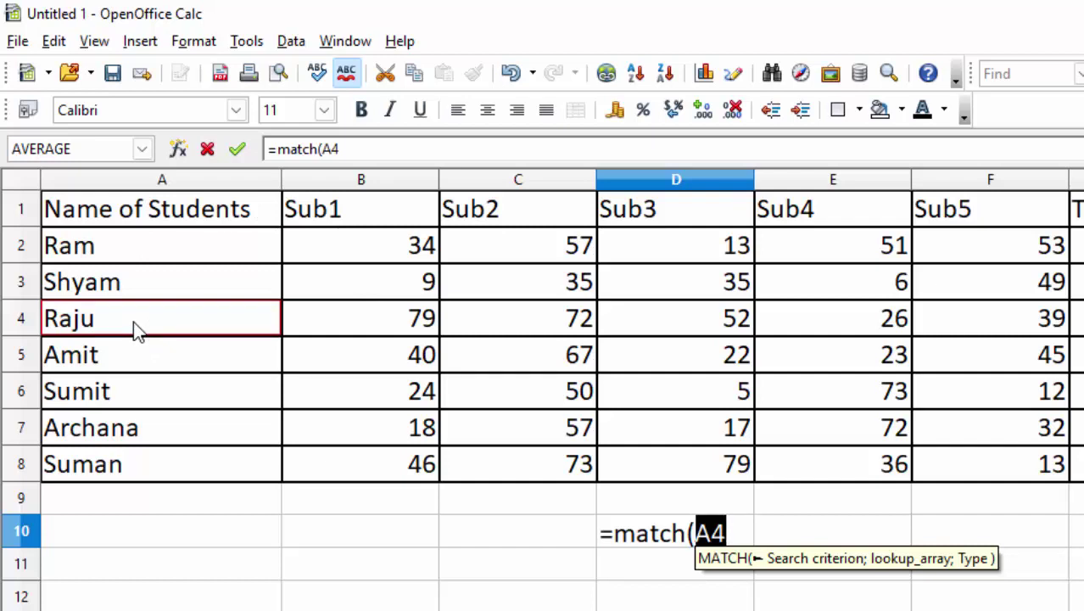
type(",")
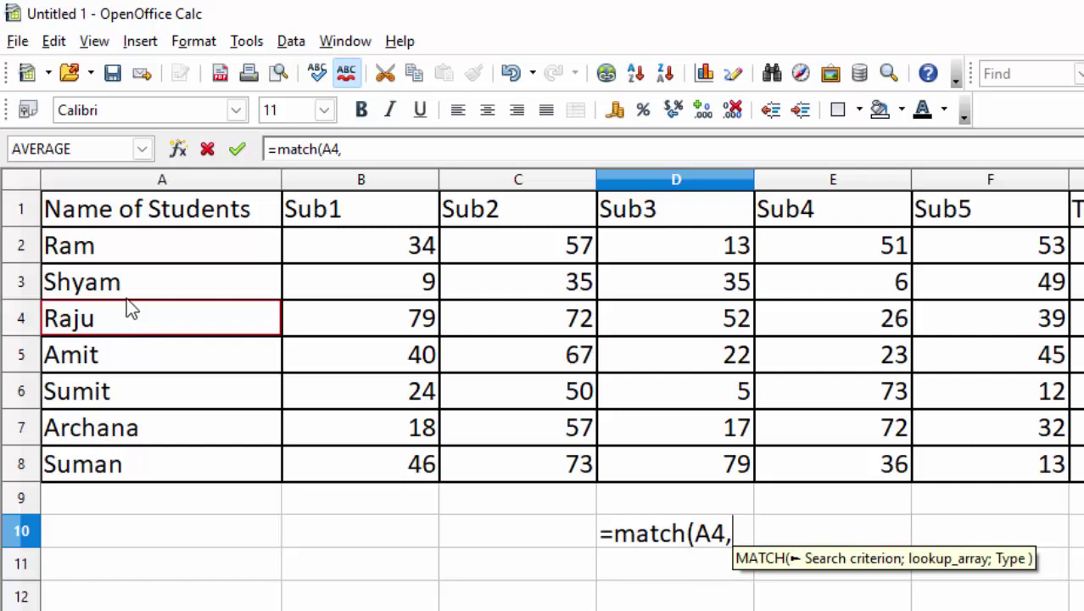
left_click_drag(112, 244, 113, 465)
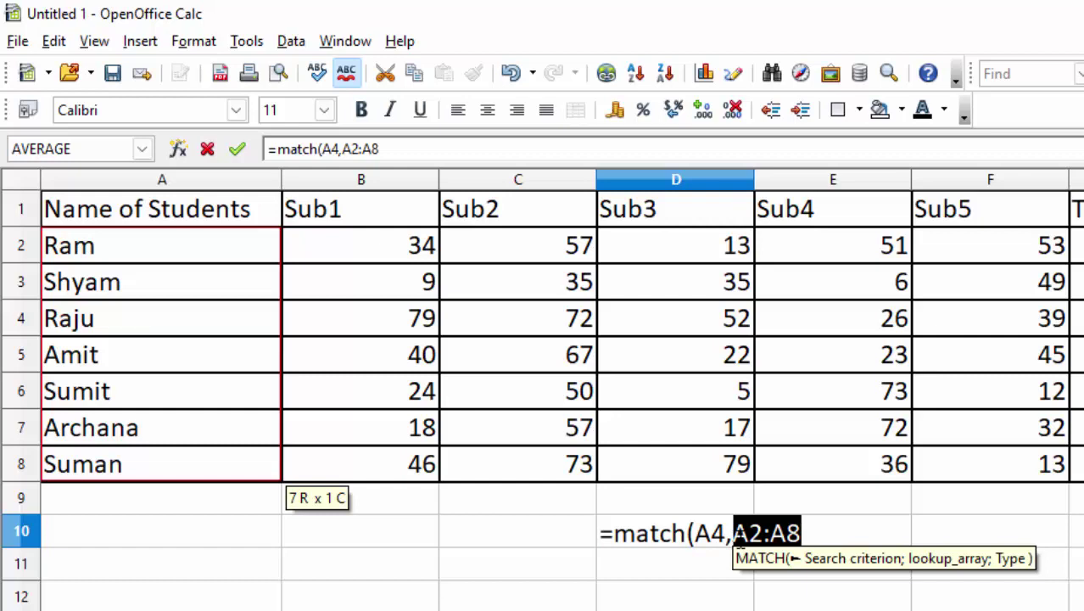
key("ctrl+shift+F4")
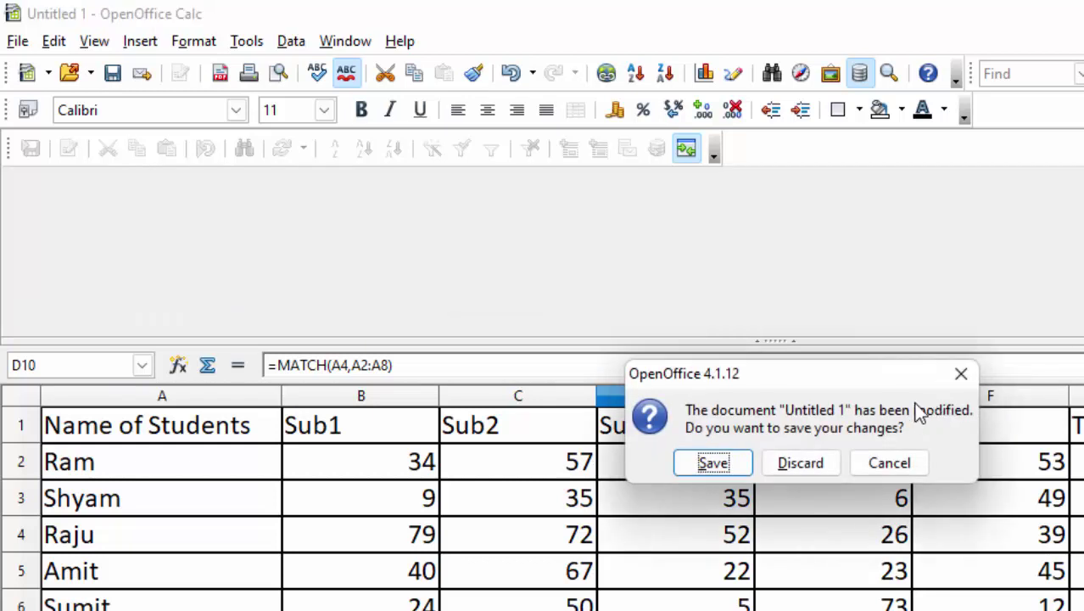
Dismiss the save-changes prompt and collapse the Data Sources panel.
left_click(960, 374)
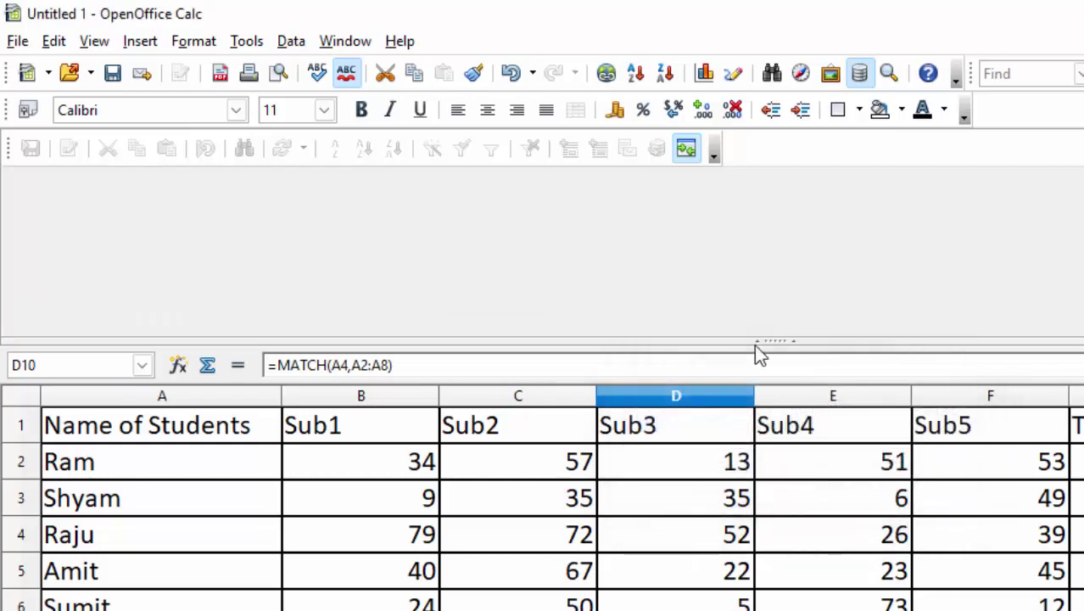
left_click_drag(775, 342, 819, 170)
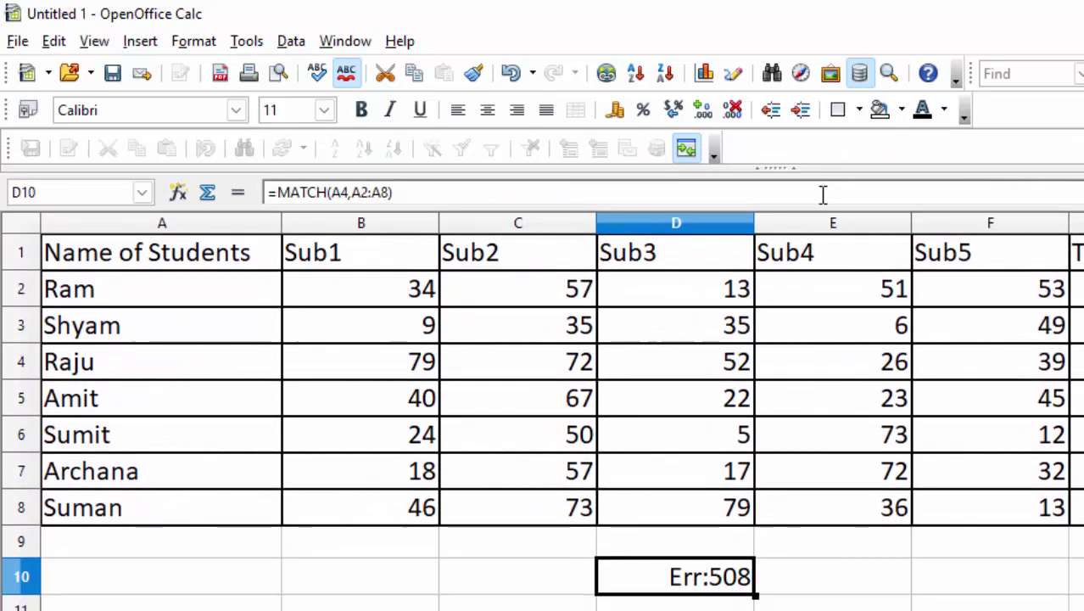
Make D10's lookup range absolute as $A$2:$A$8.
double_click(733, 583)
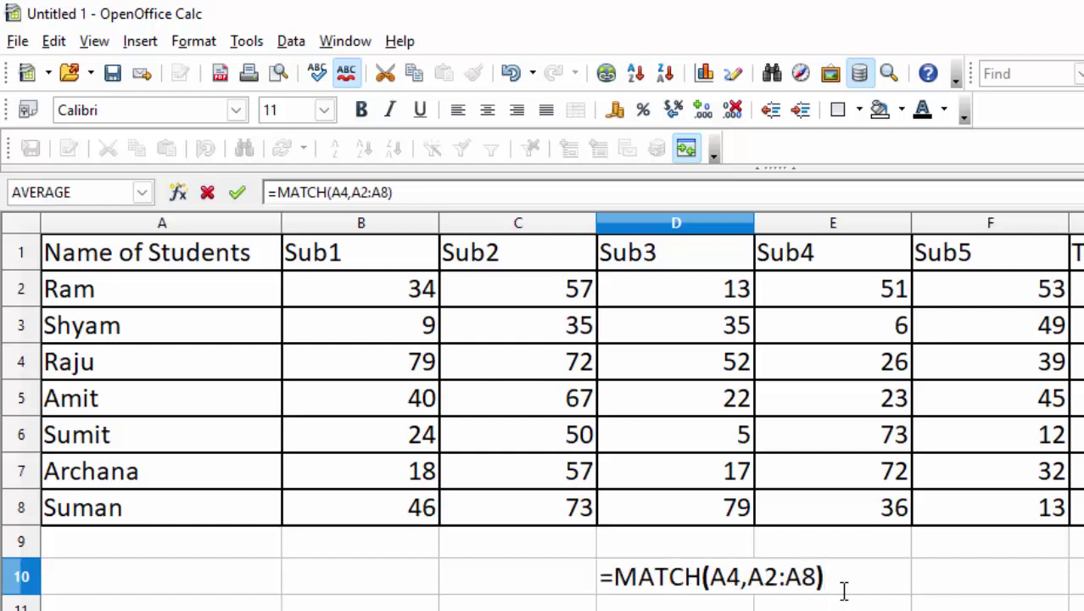
left_click(748, 577)
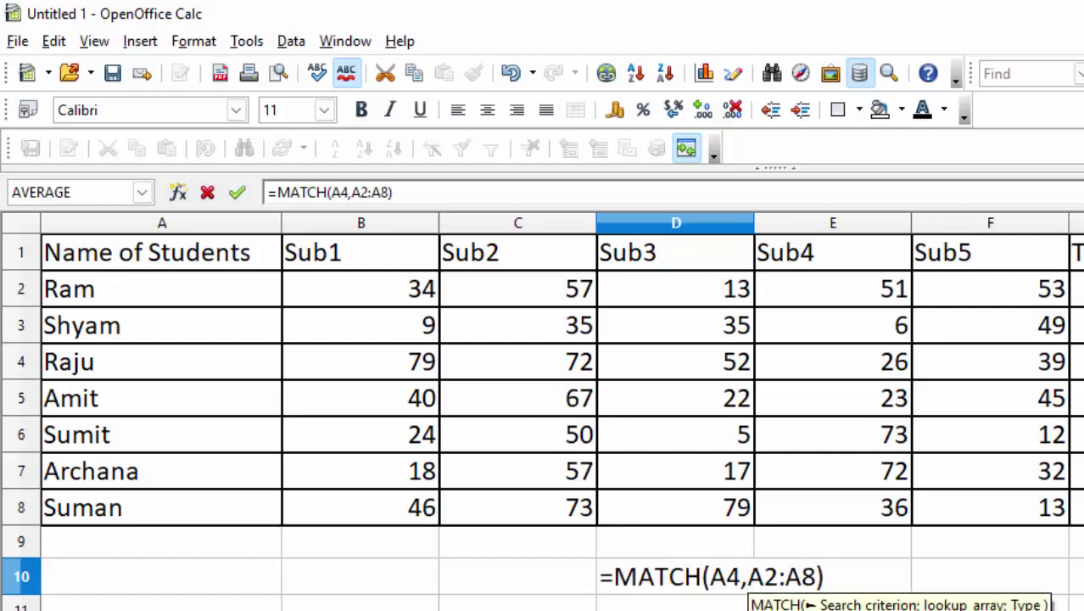
type("$")
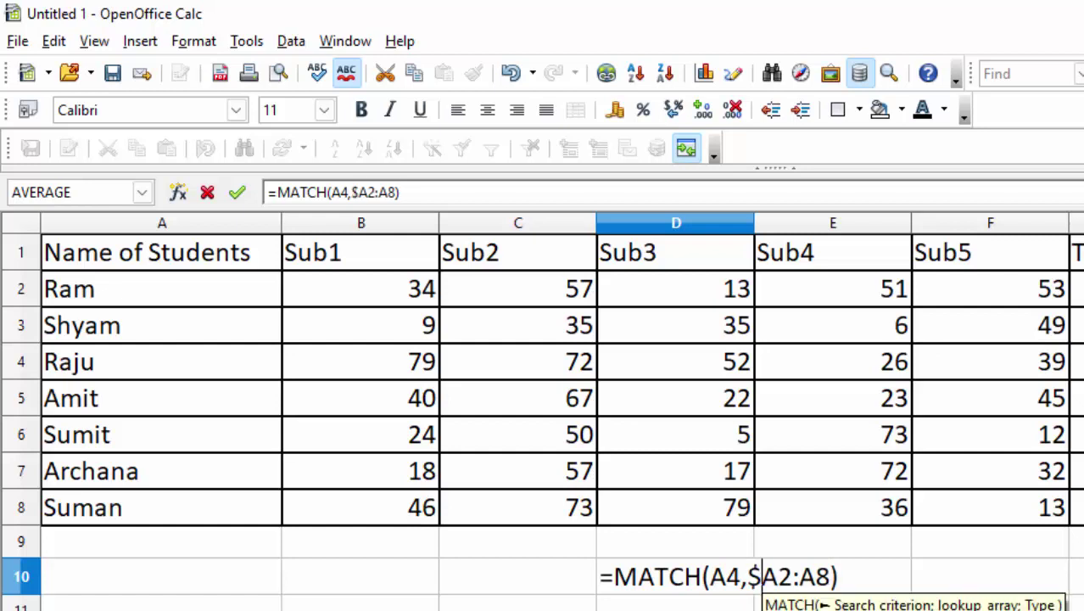
left_click(785, 578)
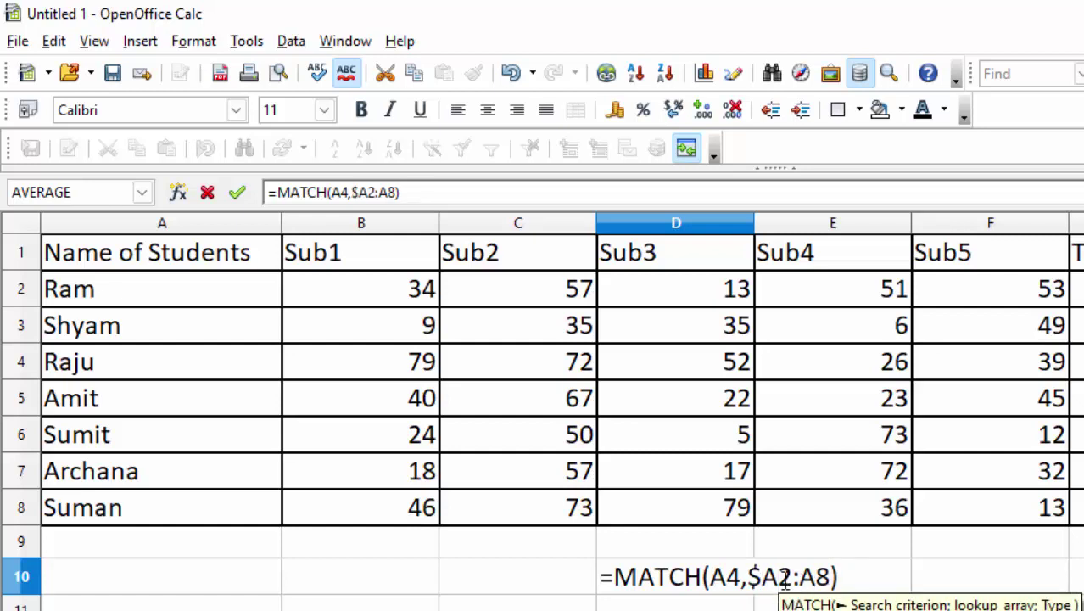
type("$")
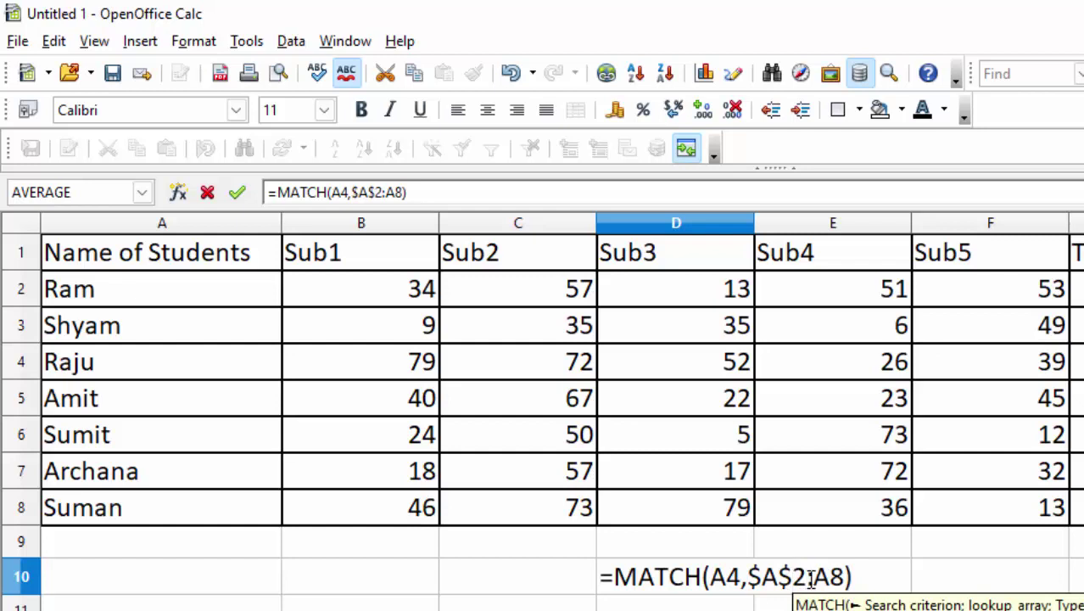
left_click(811, 578)
type("$")
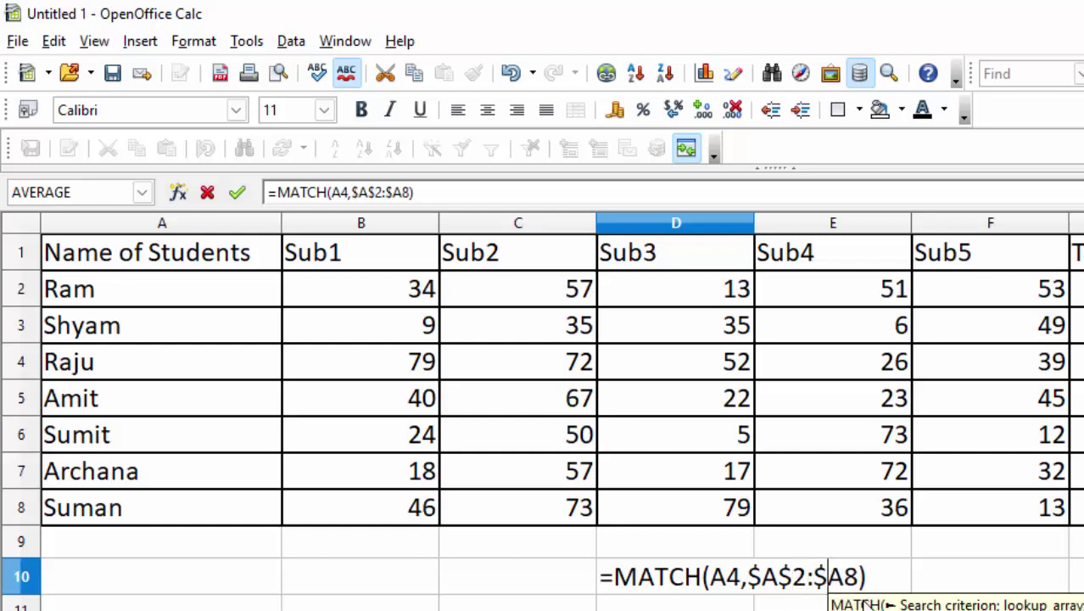
key("Right")
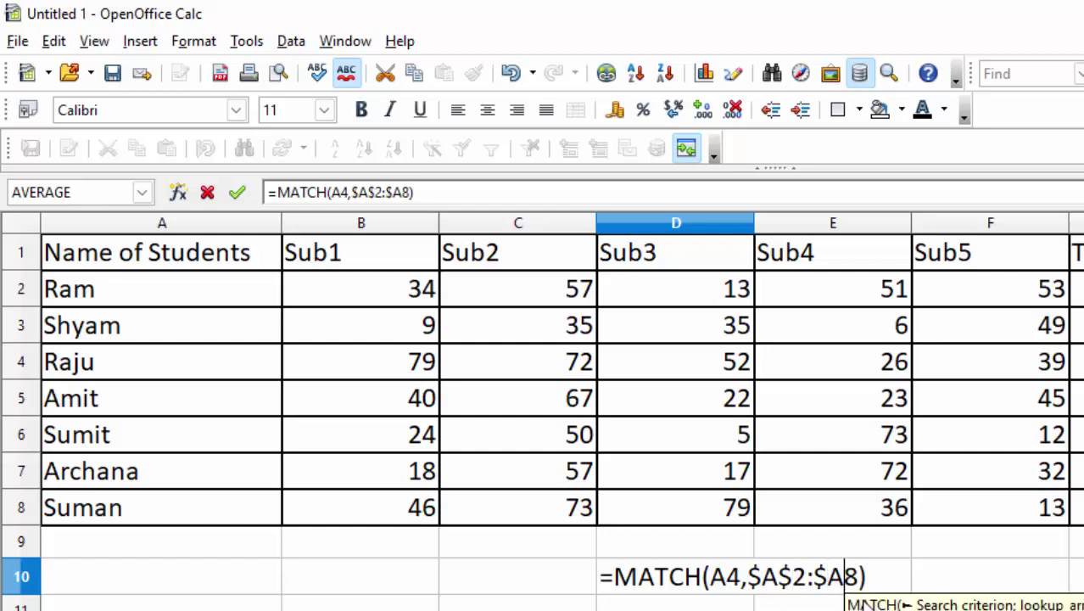
type("$")
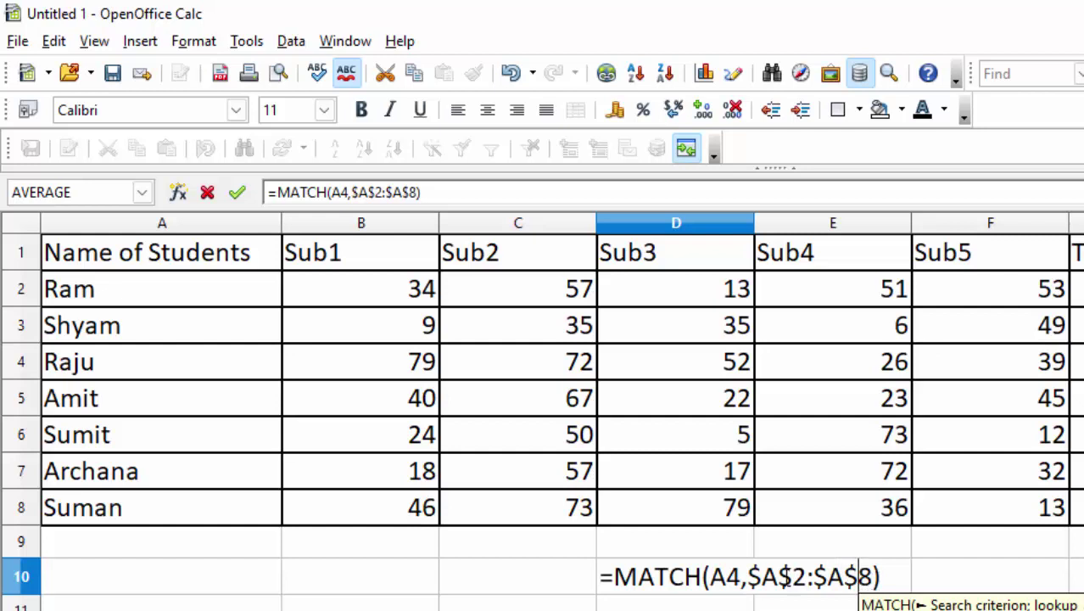
Switch D10's separators to semicolons and add ;0 for exact match, returning 3.
left_click(752, 576)
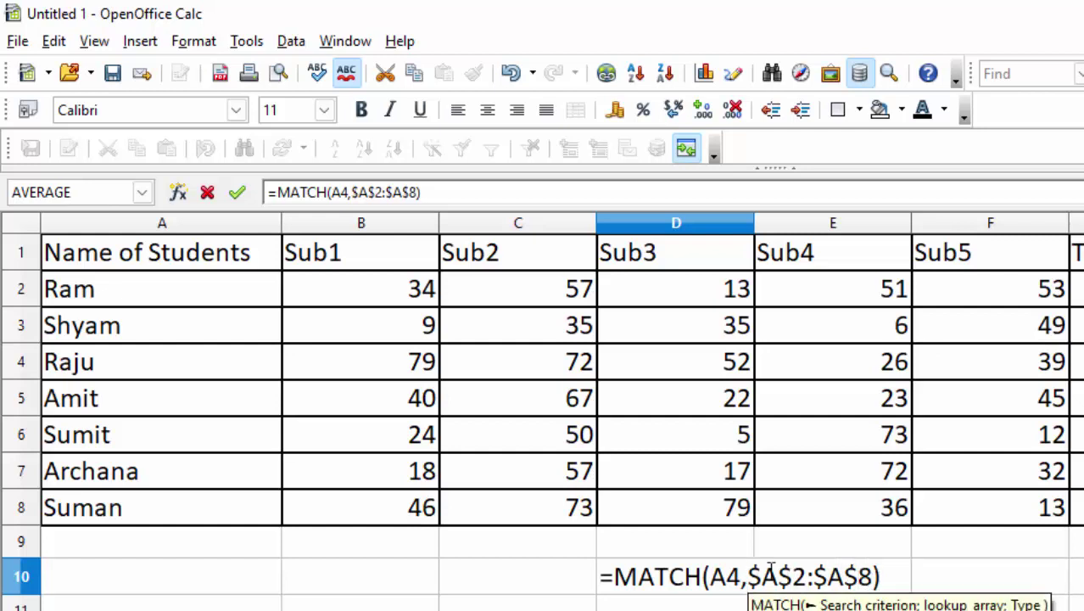
key("BackSpace")
type(";")
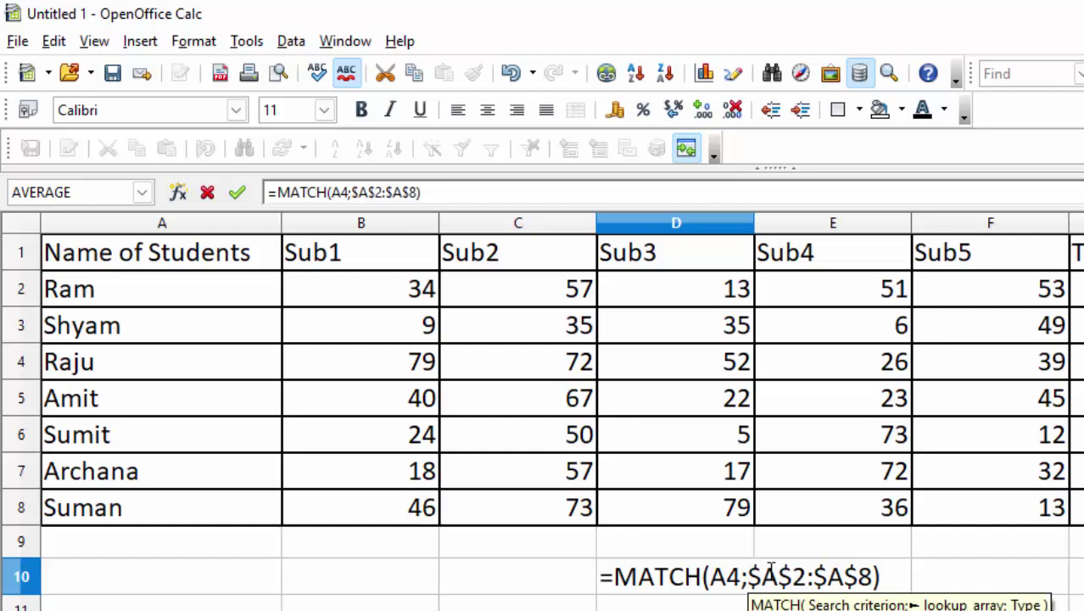
left_click(874, 576)
type(";")
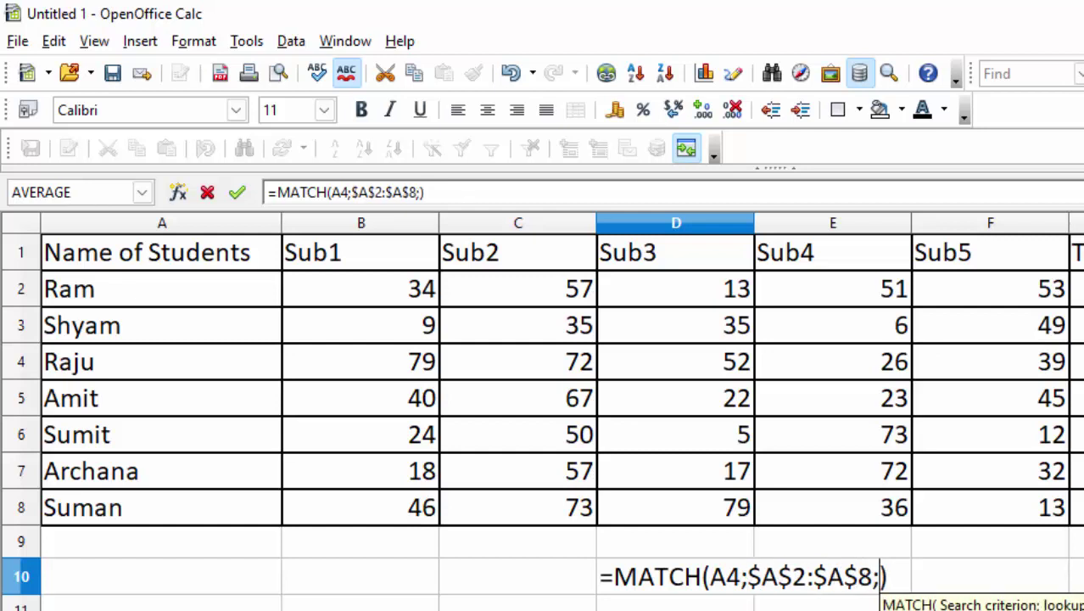
type("0")
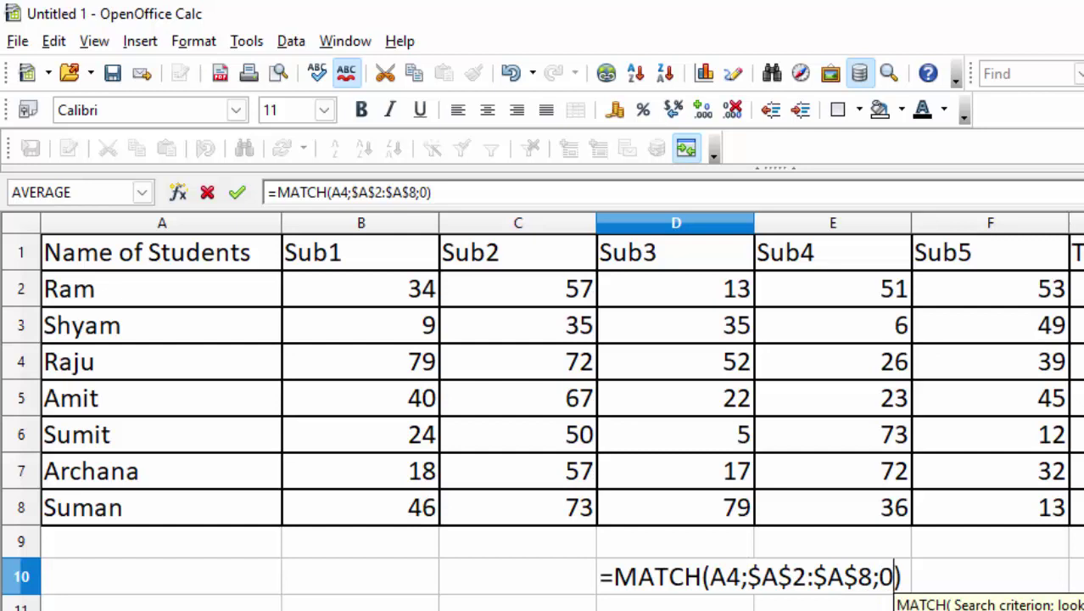
key("Return")
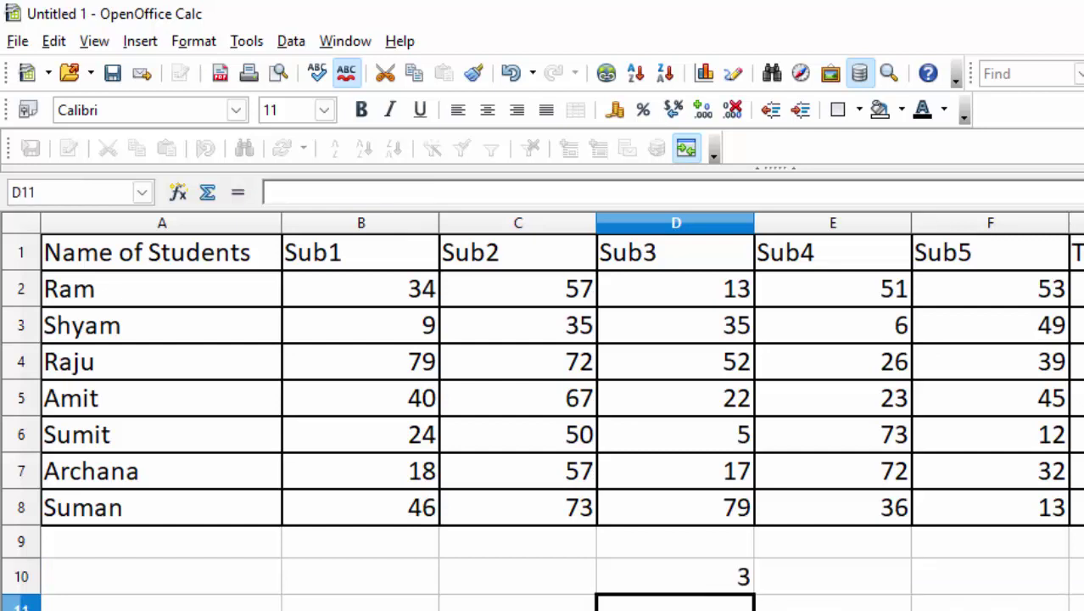
Change the A4 reference in D10's MATCH formula to A5, so the result becomes 4.
left_click(705, 581)
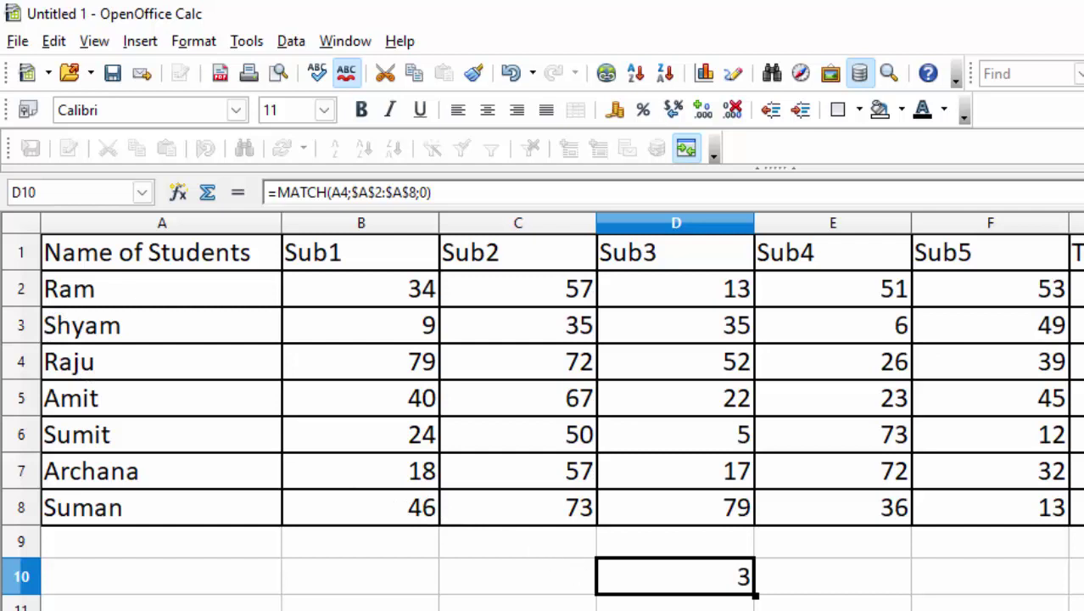
double_click(715, 591)
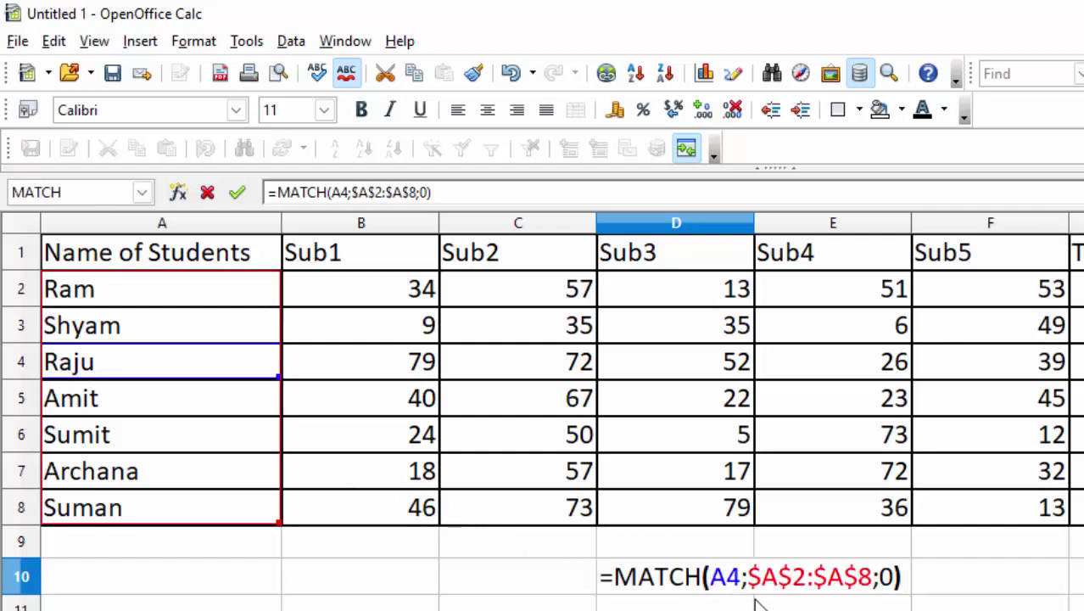
left_click(741, 578)
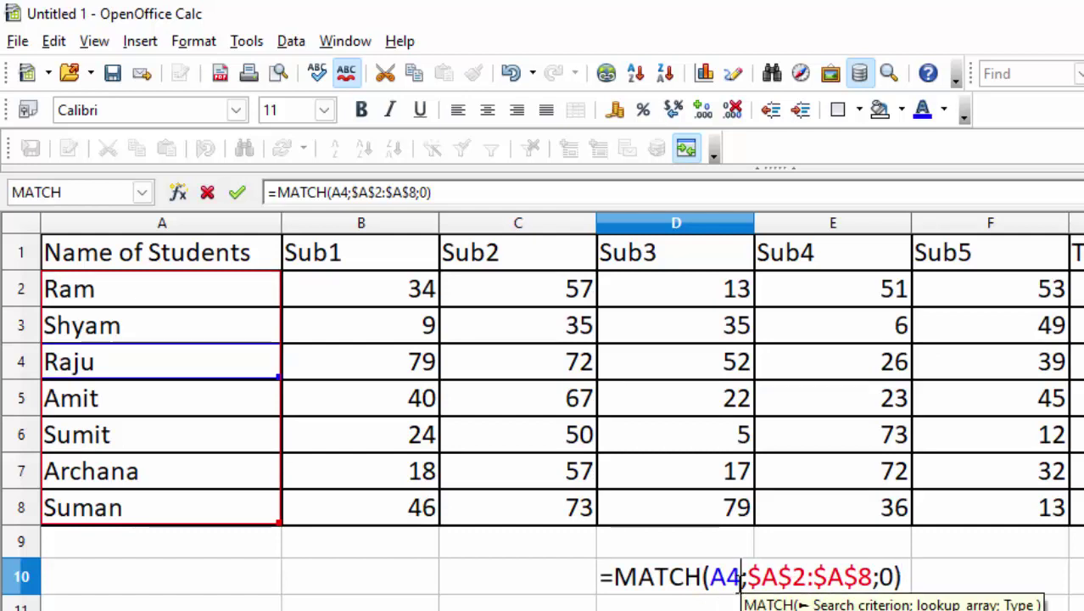
key("BackSpace")
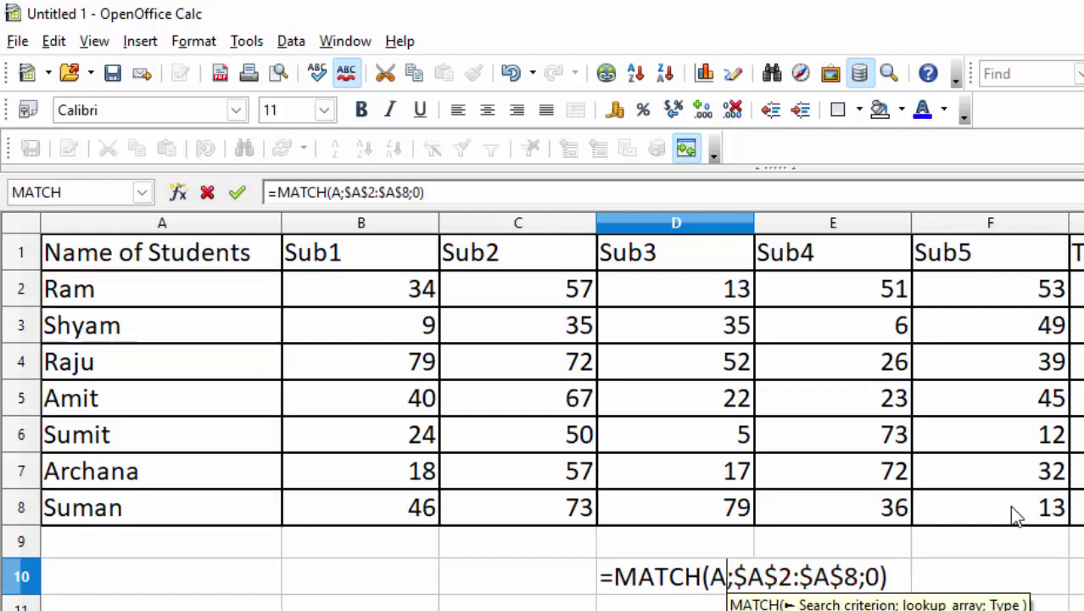
type("5")
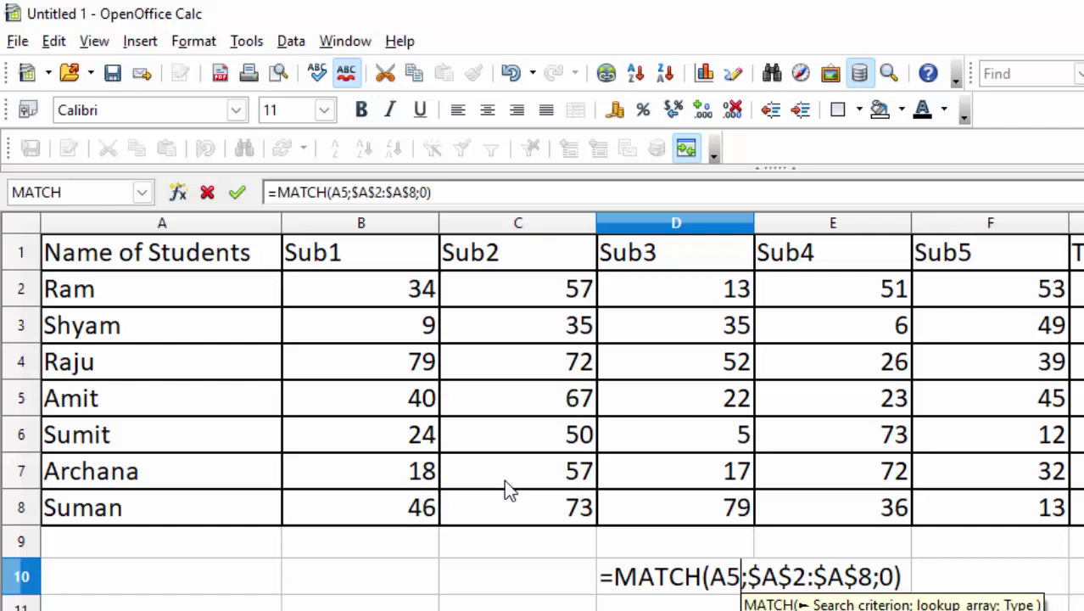
key("Return")
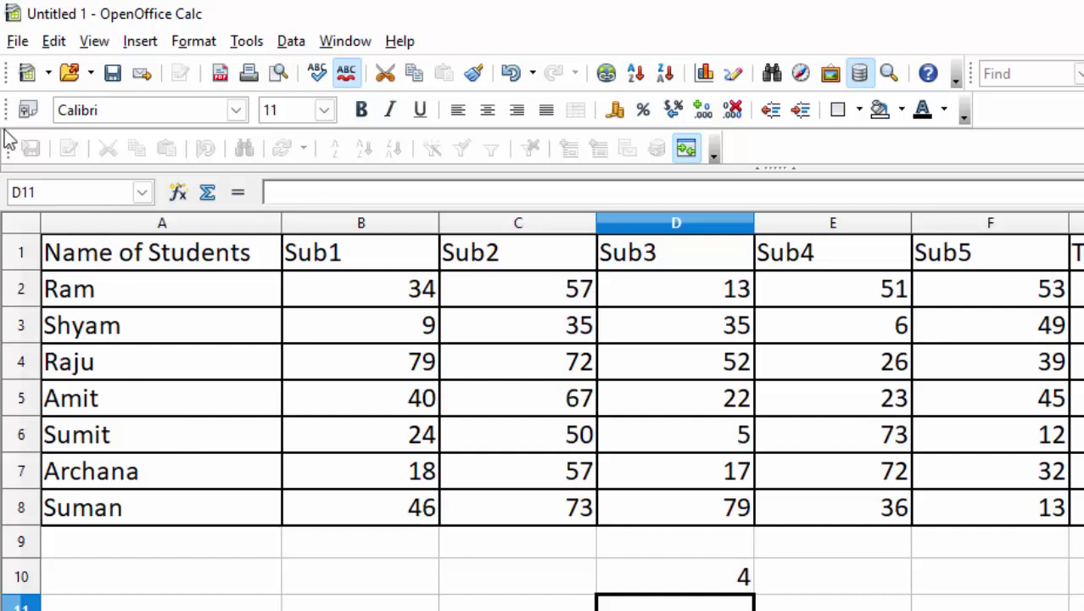
Save the workbook as openof via Save As, then minimise the Calc window.
left_click(18, 43)
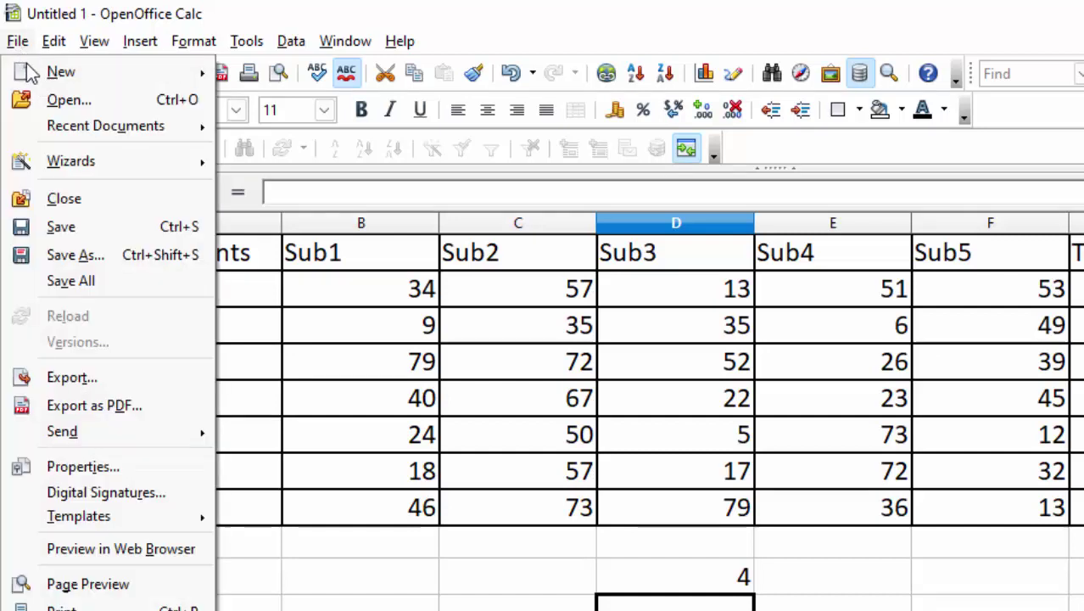
left_click(72, 261)
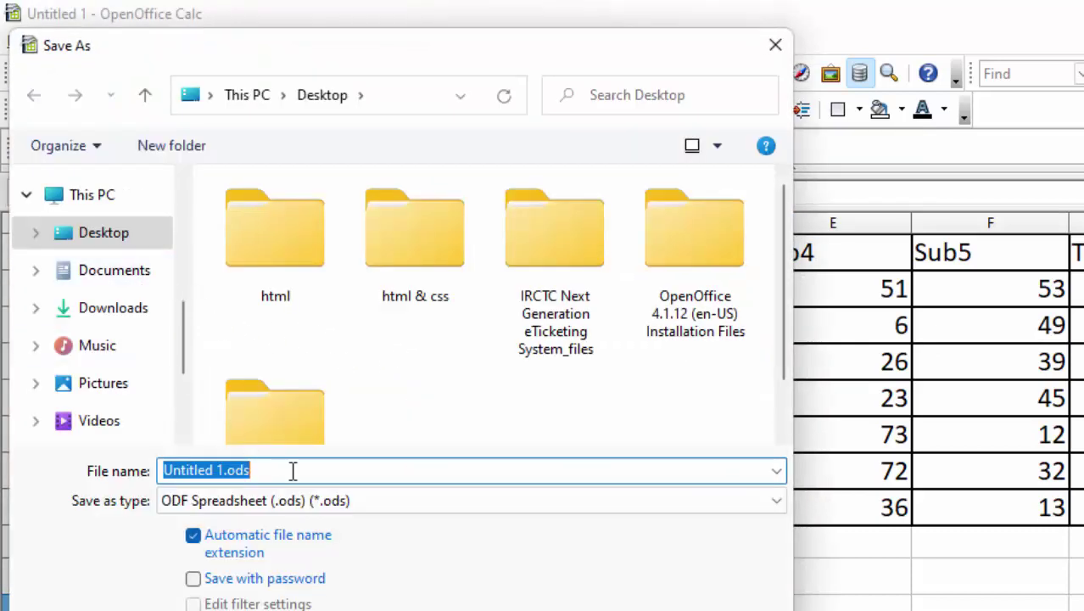
key("BackSpace")
type("op")
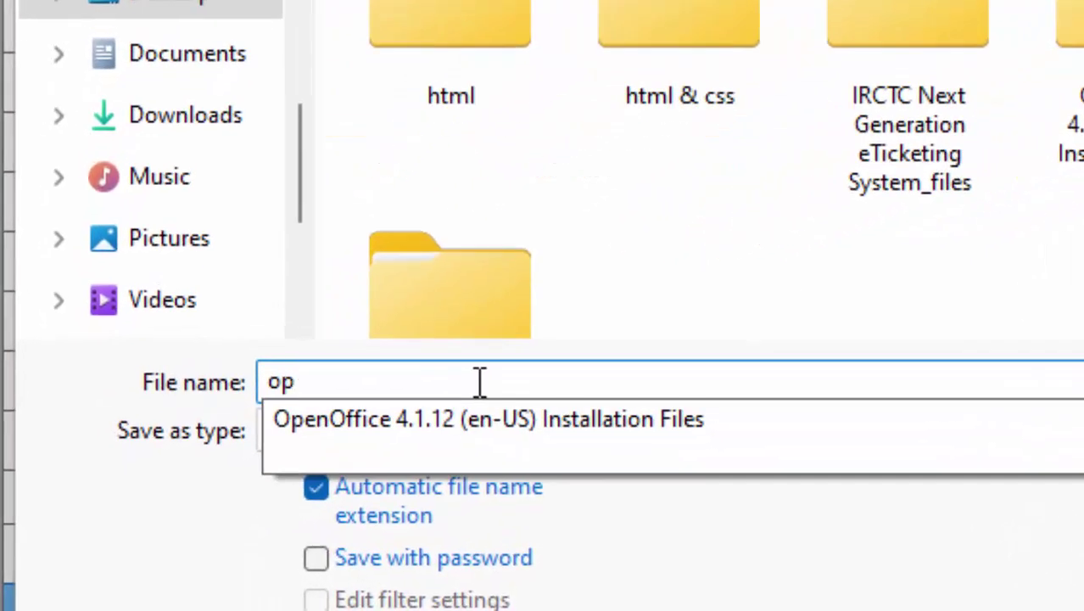
type("enof.")
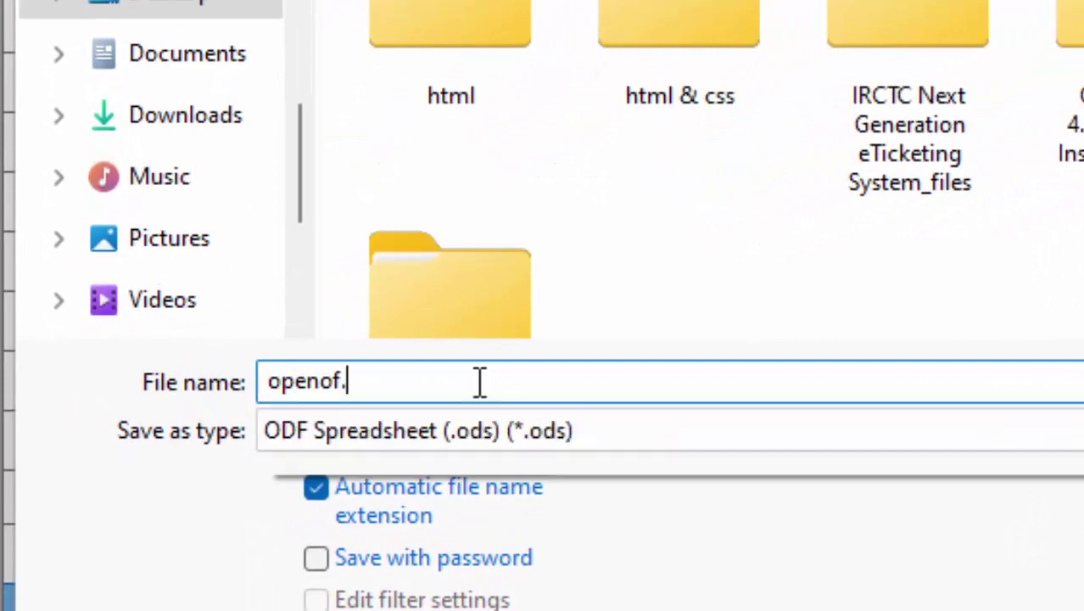
key("BackSpace")
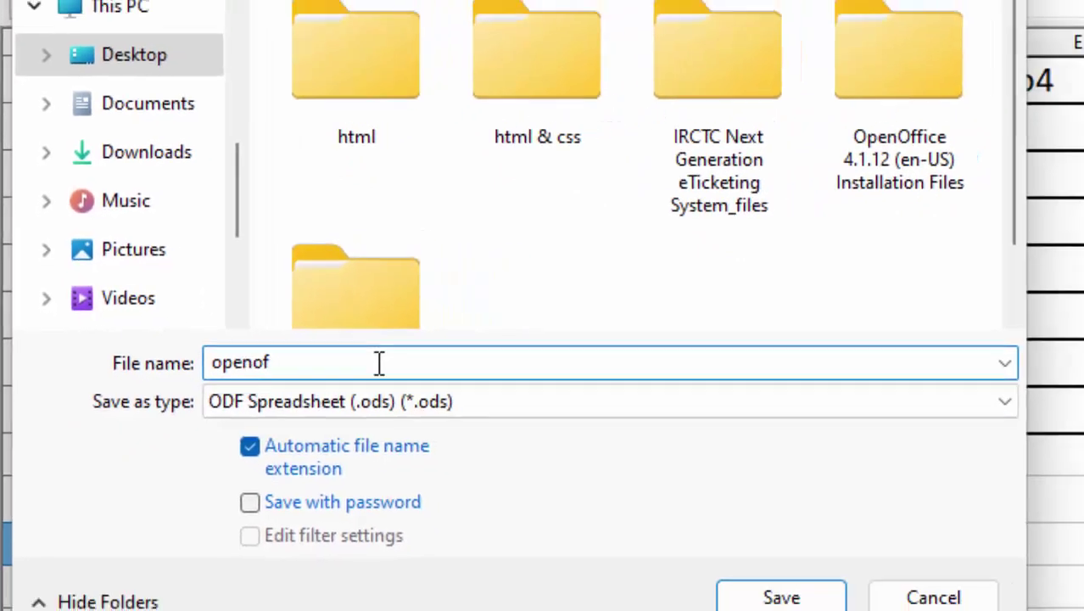
key("Escape")
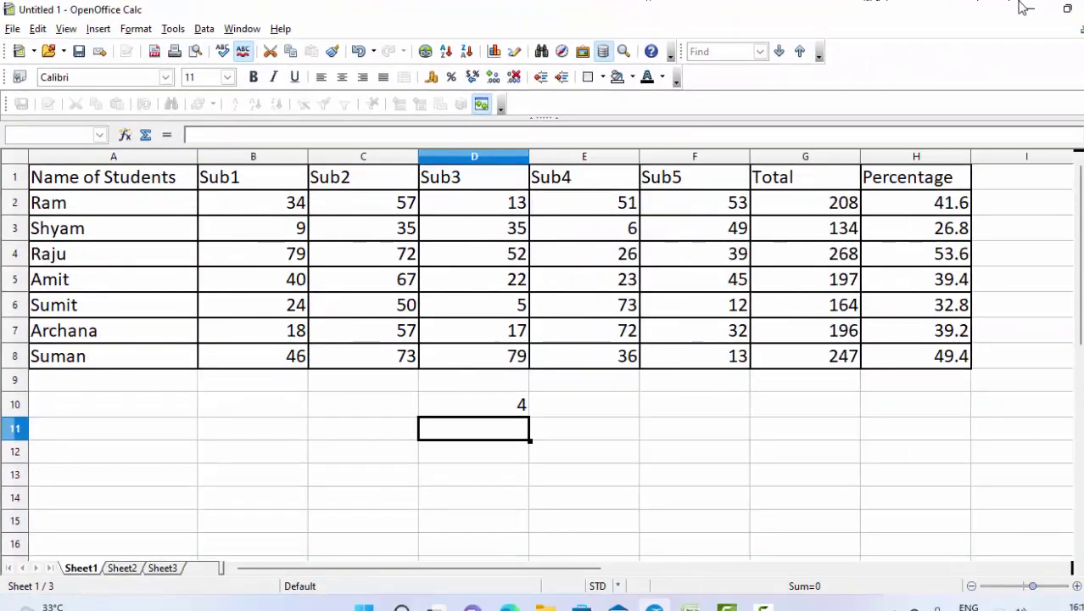
left_click(1025, 9)
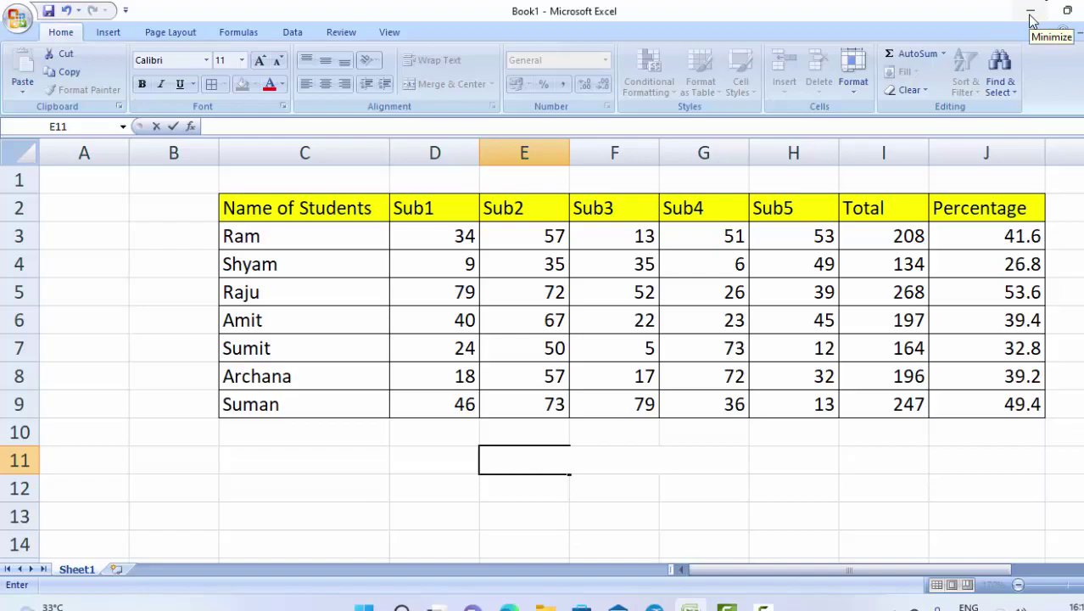
Open Properties for openof.ods on the desktop and highlight the (.ods) file type.
left_click(1030, 14)
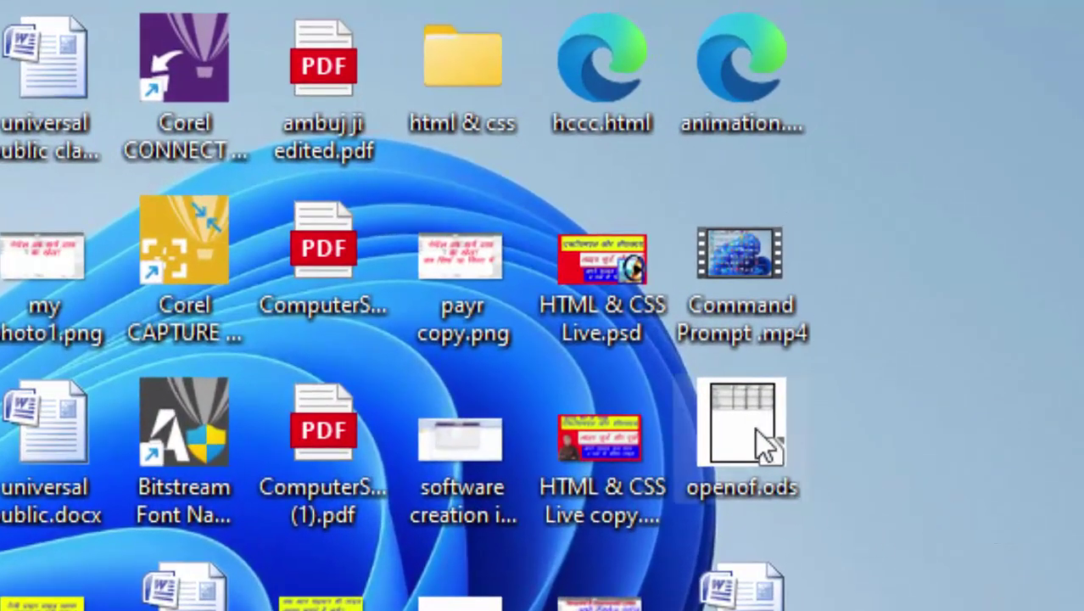
right_click(755, 429)
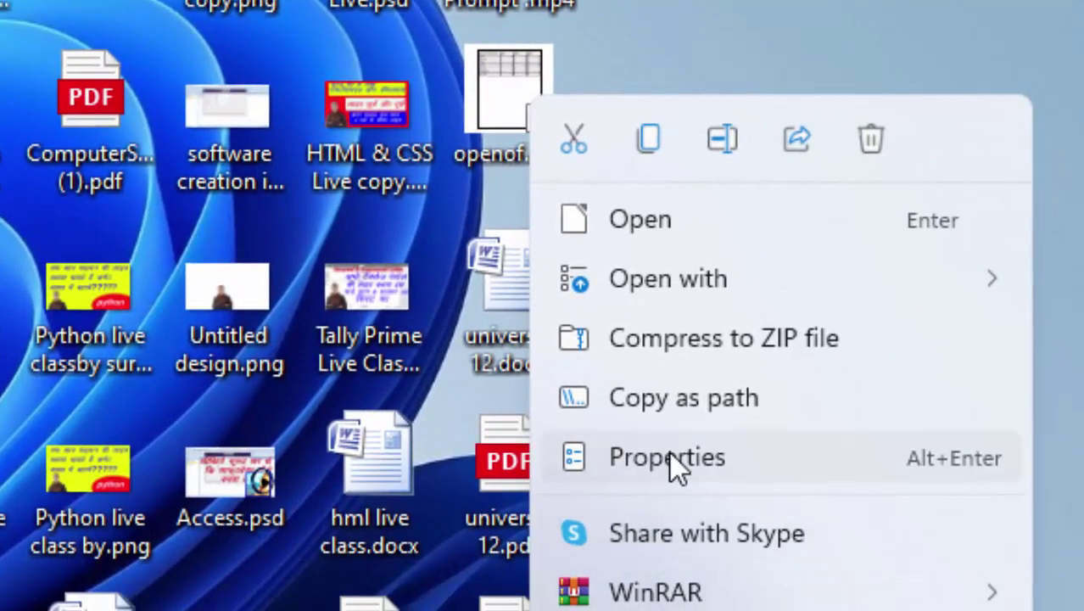
left_click(669, 454)
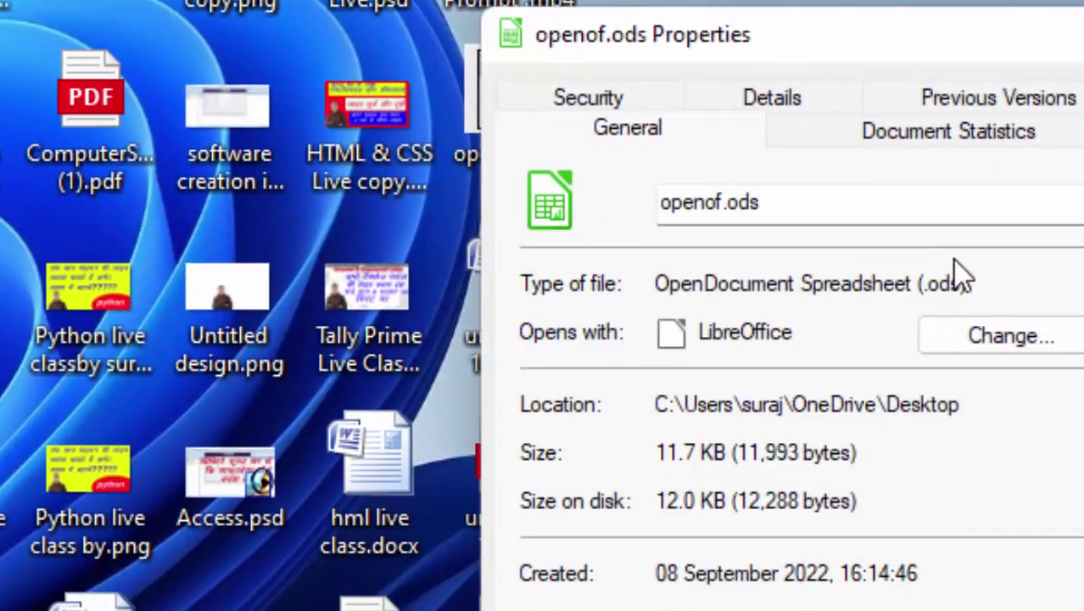
left_click_drag(974, 285, 915, 273)
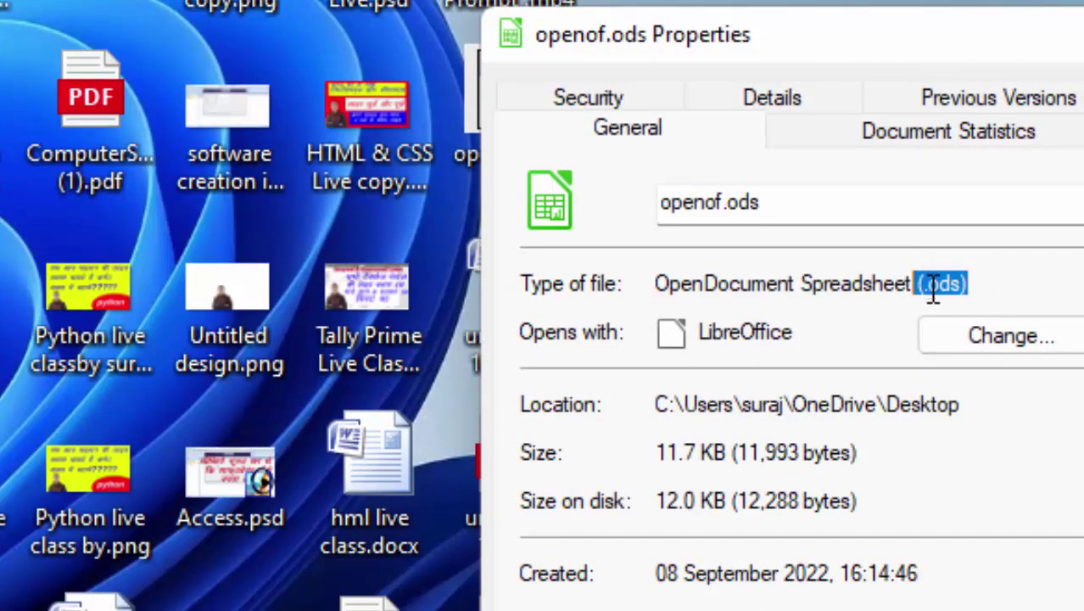